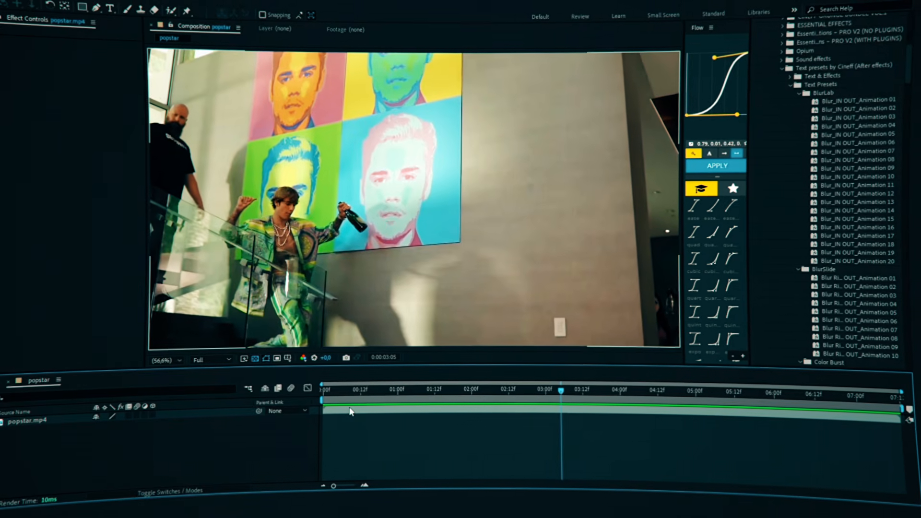
Step: Apply the 3D Camera Tracker effect to the popstar.mp4 layer and display its track points after the analysis
key("ctrl+space")
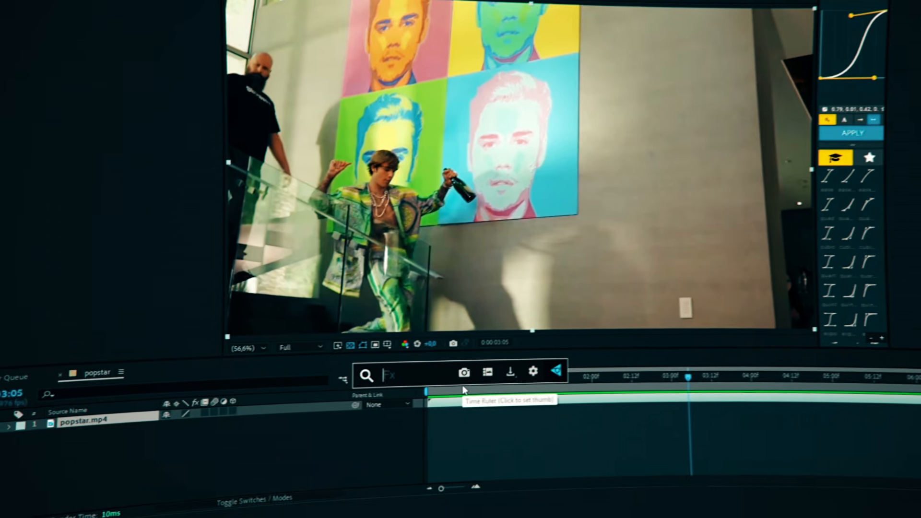
type("3d")
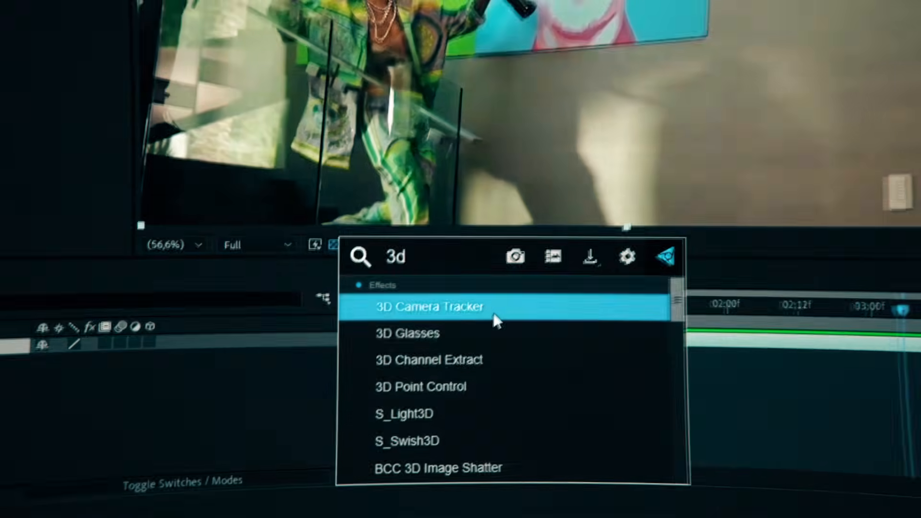
left_click(480, 379)
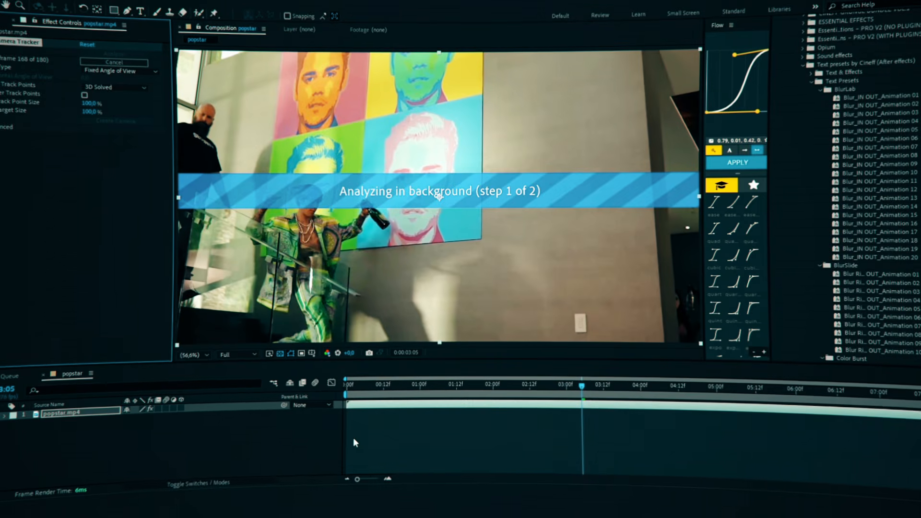
left_click(29, 41)
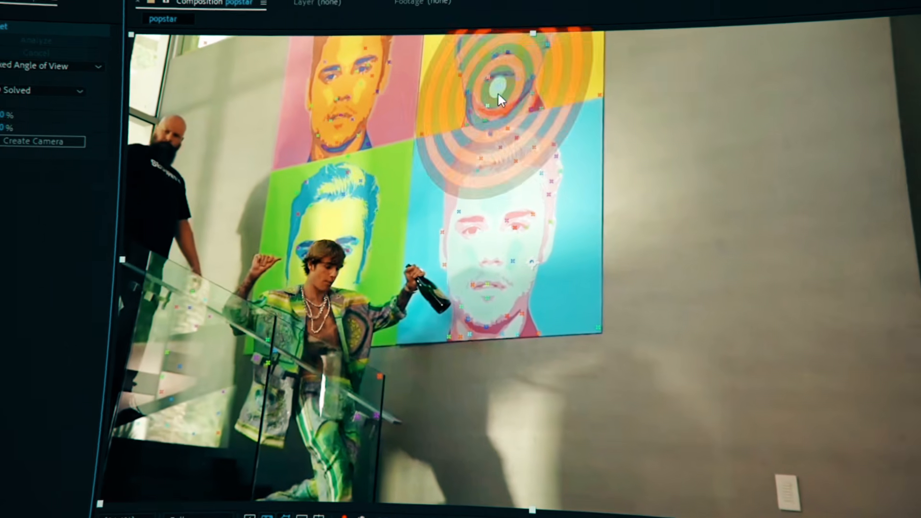
Step: Select the track points on the blue portrait around the target and create a null and camera from them
left_click_drag(431, 149, 512, 236)
mouse_move(573, 202)
left_mouse_down()
mouse_move(536, 112)
mouse_move(499, 106)
left_mouse_up()
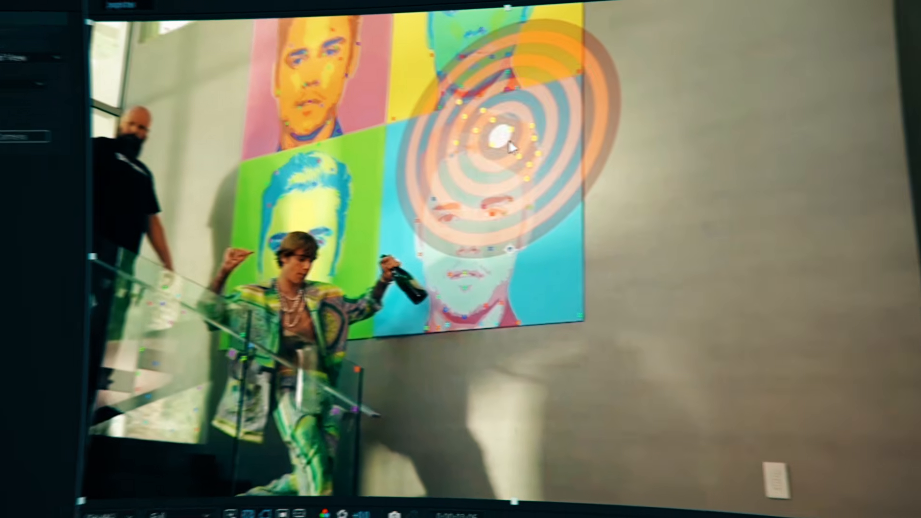
right_click(545, 150)
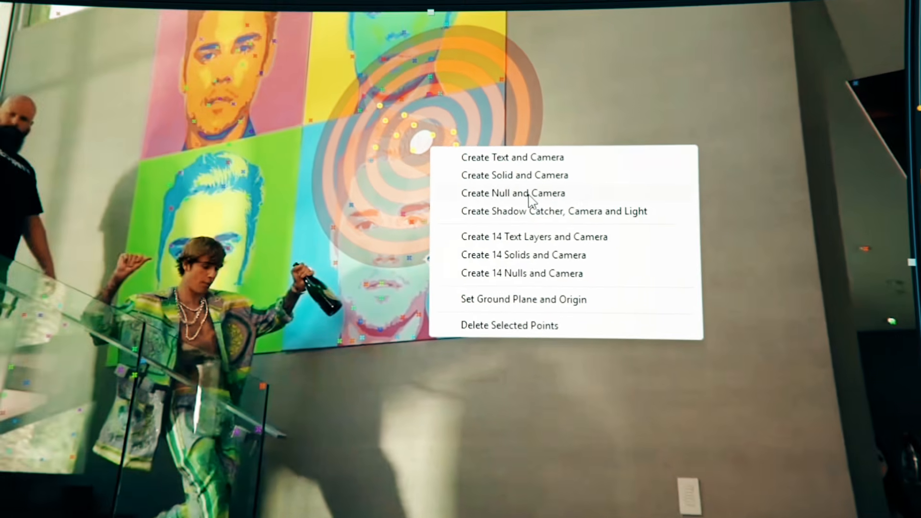
left_click(442, 178)
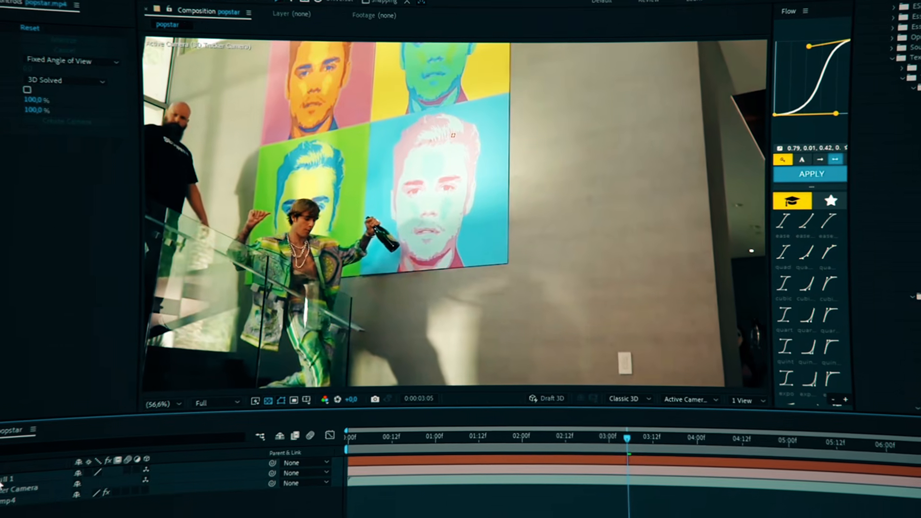
Step: Add the text "I'm a popstar, not a doctor" on two lines, with "popstar," and "doctor" in the Last Christmas font
left_click(453, 452)
left_click_drag(383, 459, 614, 426)
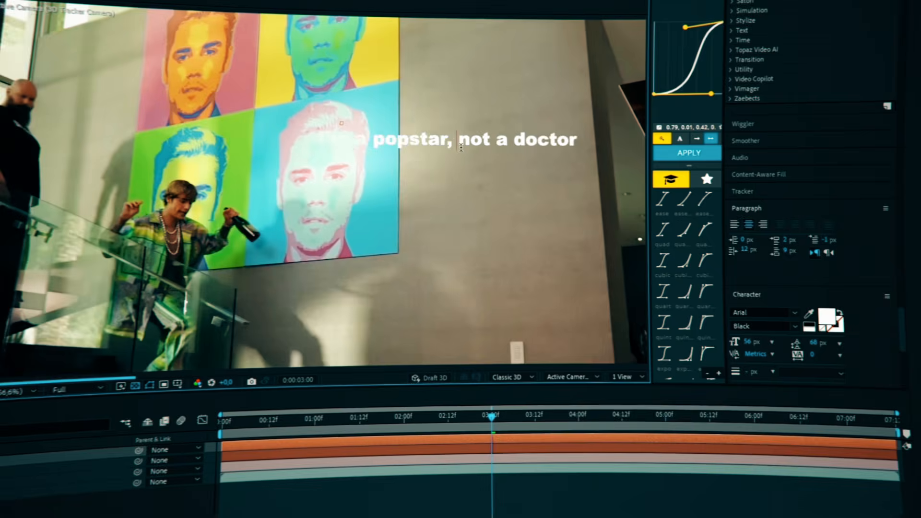
left_click_drag(425, 129, 510, 129)
left_click(734, 310)
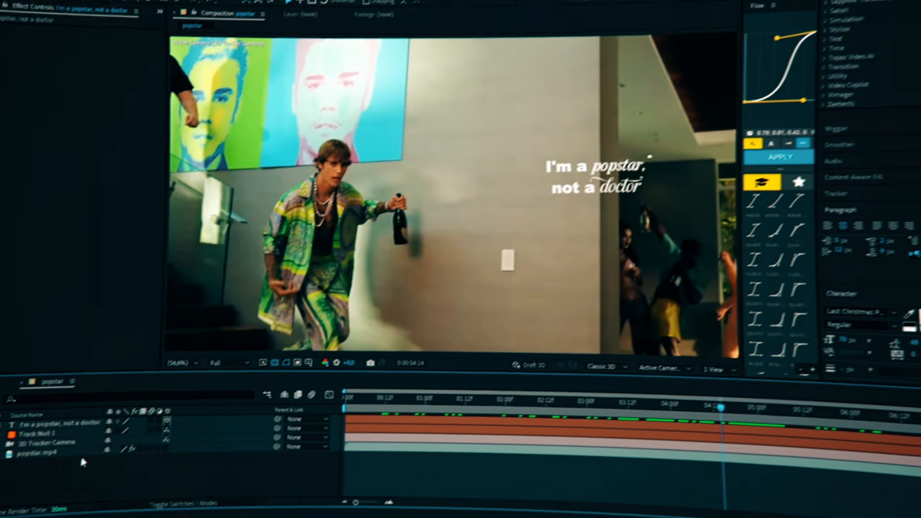
Step: Copy the Position value of Track Null 1 onto the "I'm a popstar, not a doctor" text layer
left_click(36, 433)
key("p")
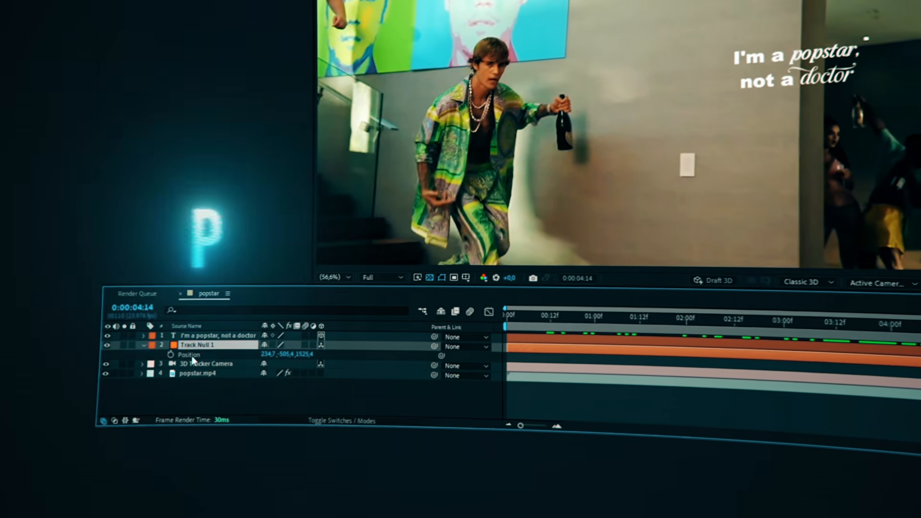
key("ctrl+c")
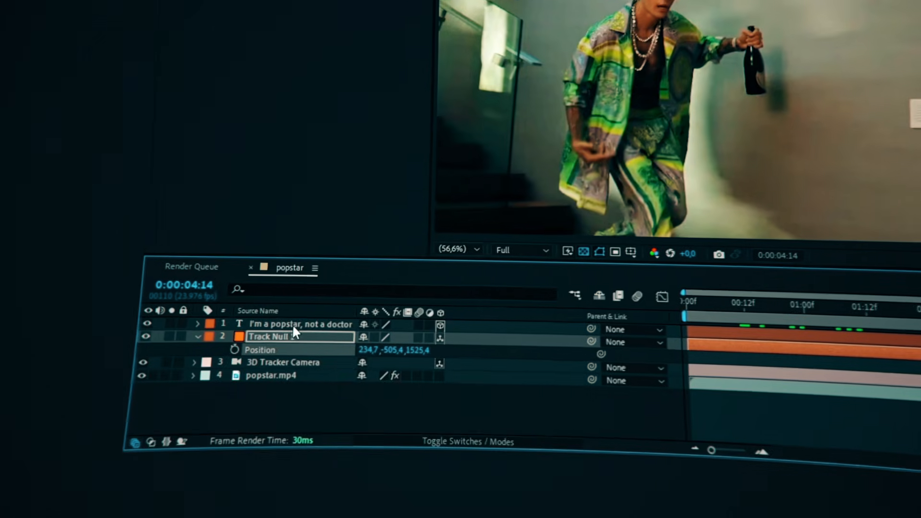
left_click(293, 324)
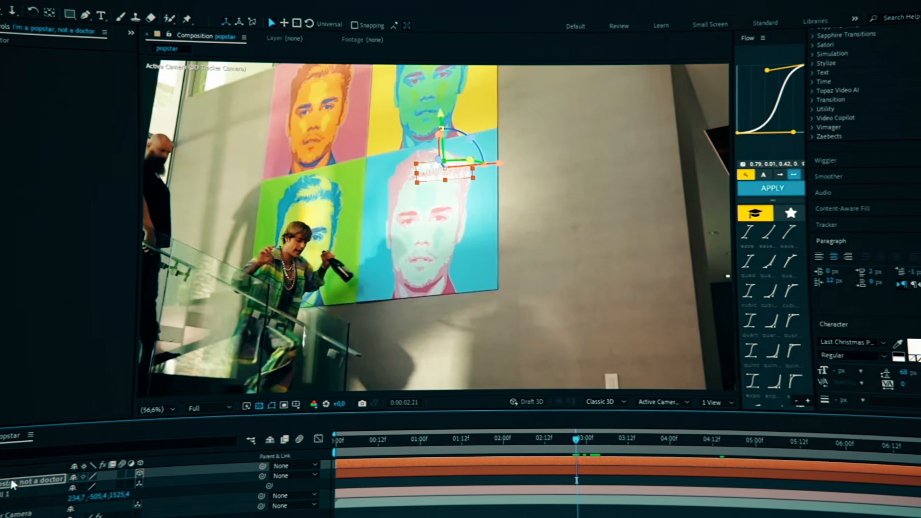
key("p")
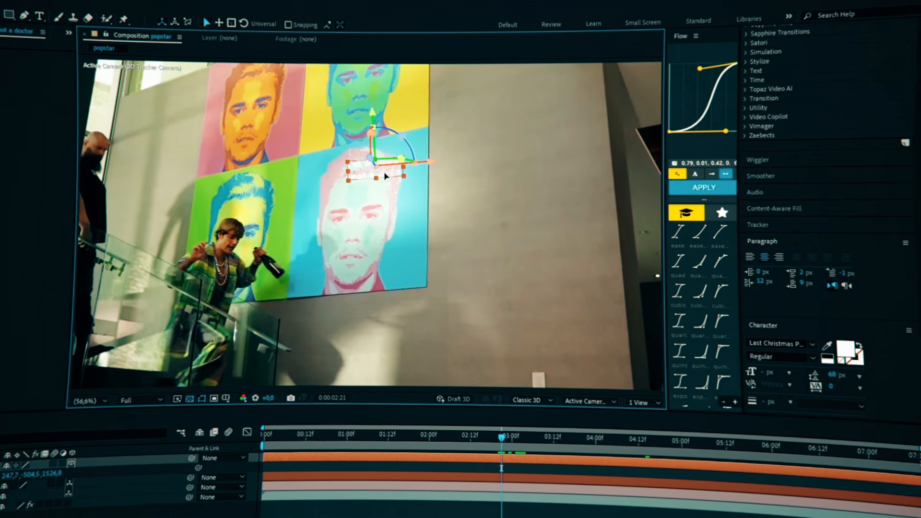
Step: Move the 3D text onto the bare wall beside the portraits, rotate it to match the wall's perspective, and preview the tracking
left_click_drag(416, 179, 493, 165)
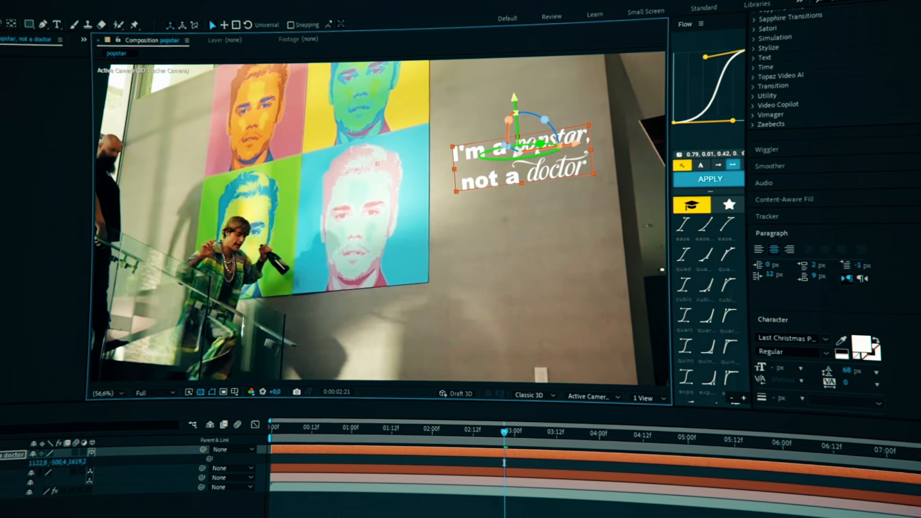
left_click_drag(530, 122, 549, 120)
left_click_drag(462, 189, 452, 203)
left_click_drag(529, 109, 532, 117)
left_click_drag(561, 121, 575, 115)
left_click(564, 490)
left_click_drag(541, 416, 345, 417)
key("space")
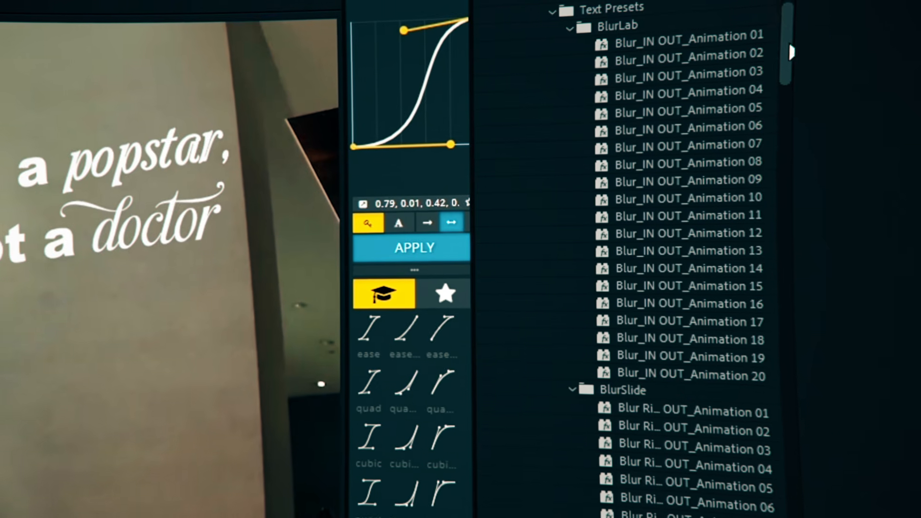
Step: Apply the Blur_IN OUT_Animation 01 preset from the BlurLab folder to the text layer
scroll(681, 259, "down", 15)
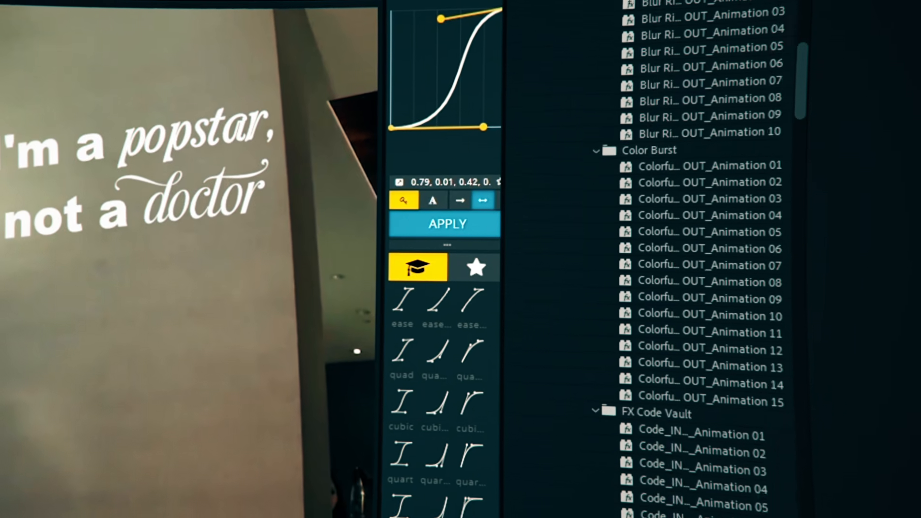
scroll(690, 259, "up", 3)
scroll(691, 259, "up", 5)
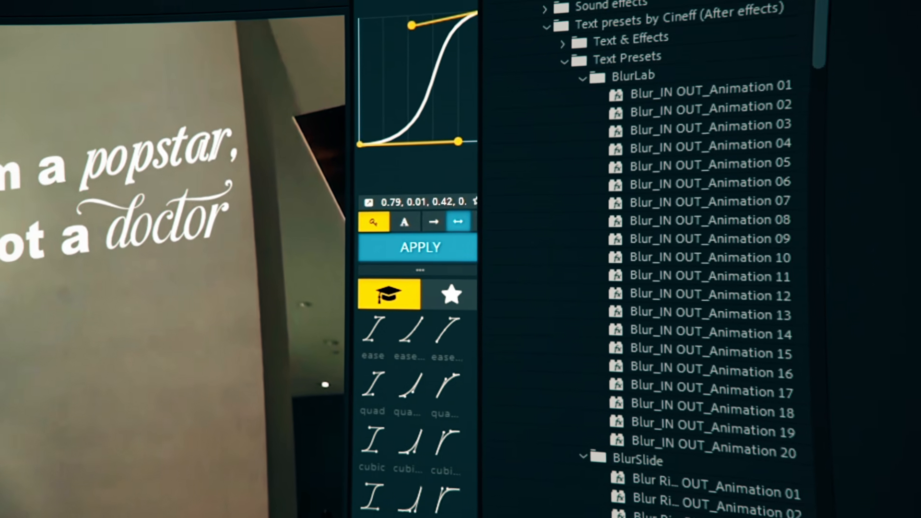
left_click_drag(692, 95, 110, 216)
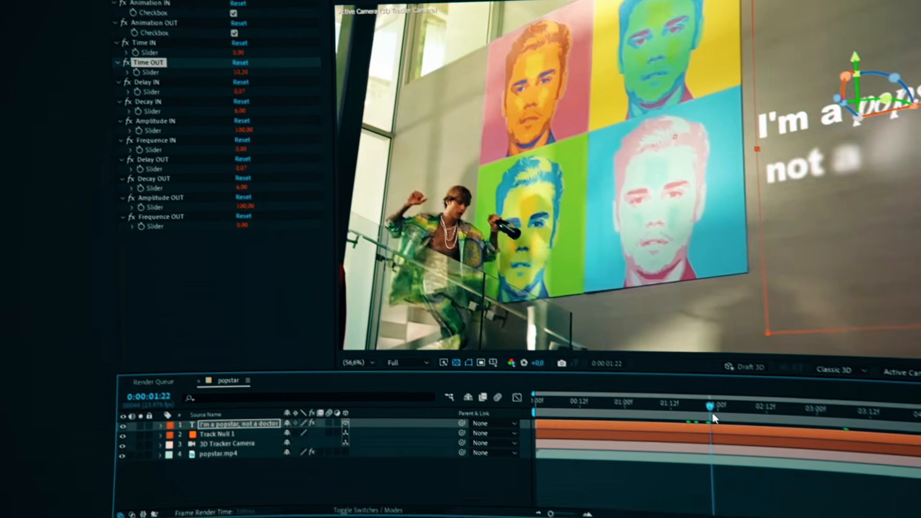
Step: Set the text animation's Time IN slider to 2 and preview the blur animation
mouse_move(713, 417)
left_mouse_down()
mouse_move(702, 417)
mouse_move(719, 418)
left_mouse_up()
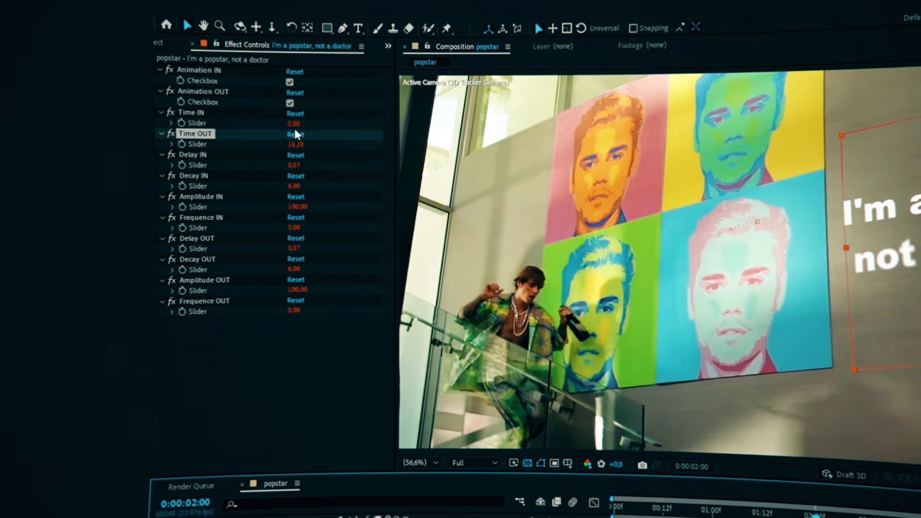
left_click(229, 44)
type("2")
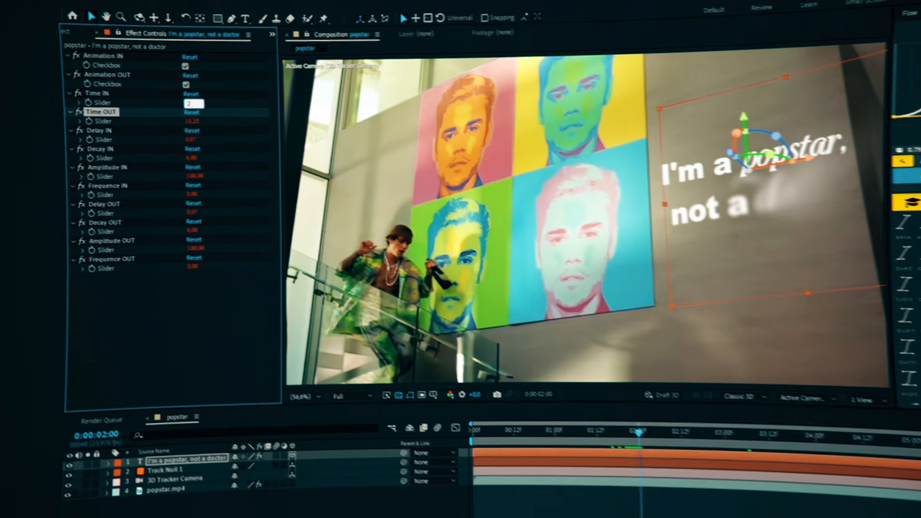
left_click(379, 420)
left_click(534, 403)
left_click(547, 462)
key("space")
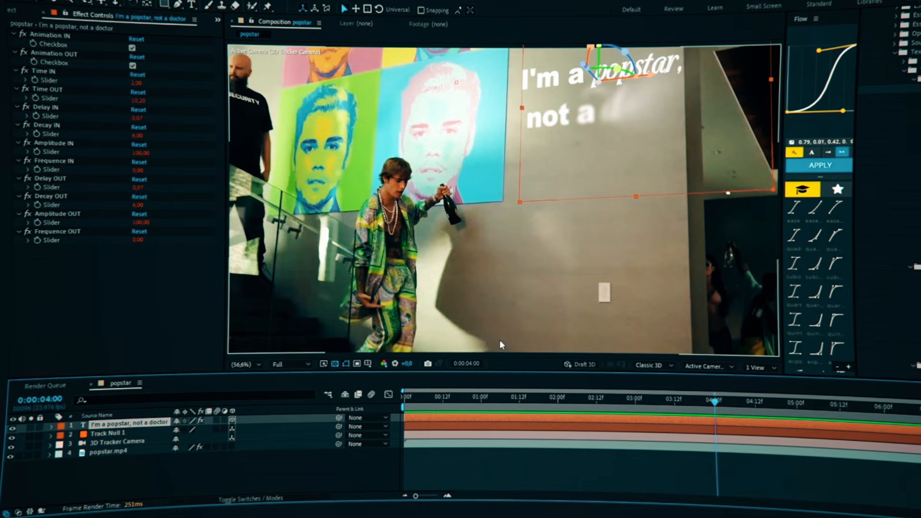
Step: Apply the Fill effect to the text layer and set its color to black
key("ctrl+space")
type("fill")
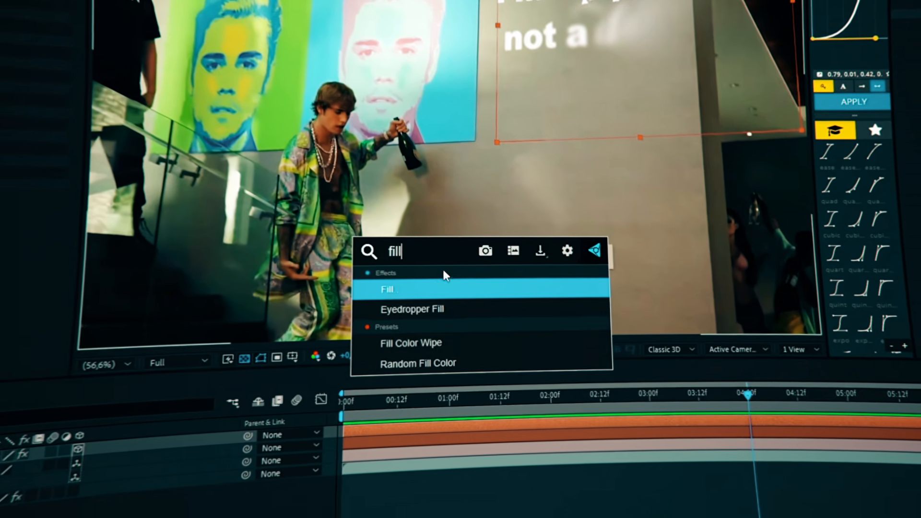
left_click(388, 289)
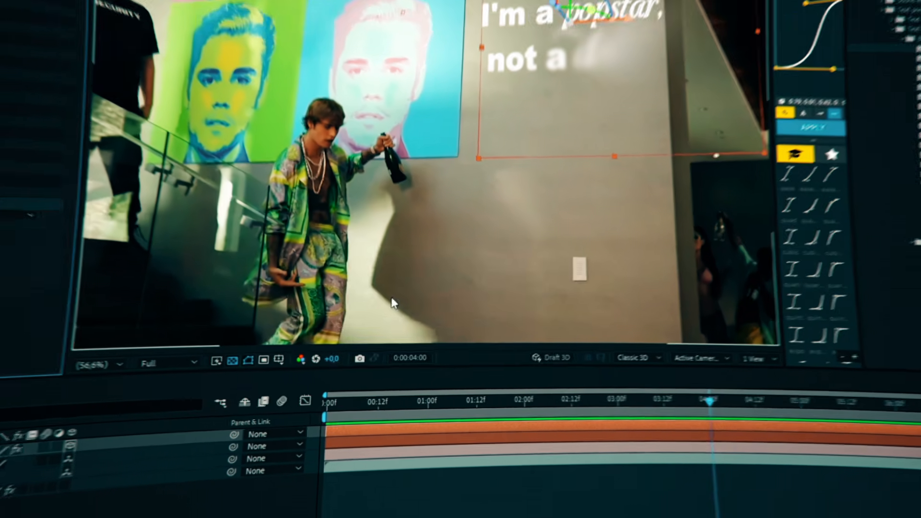
left_click(33, 270)
left_click_drag(696, 307, 650, 334)
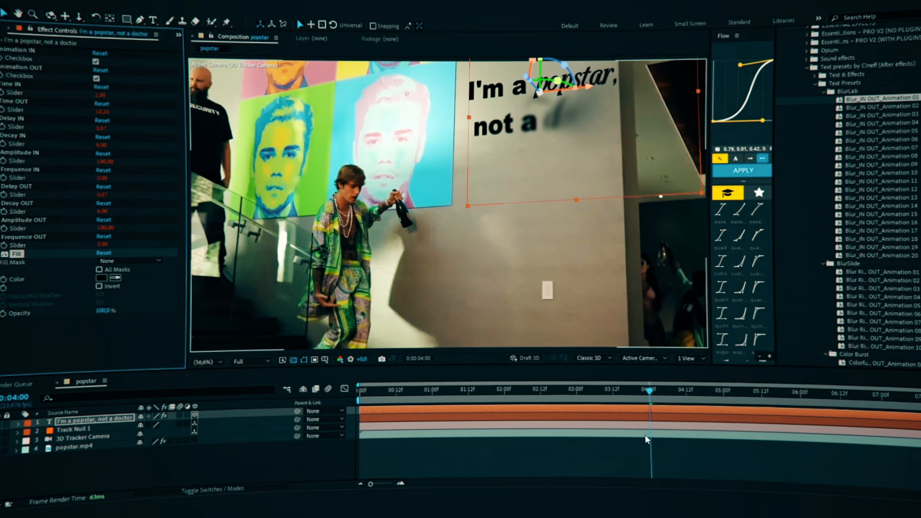
Step: Apply Fast Box Blur to the text layer with a Blur Radius of 3
key("ctrl+space")
type("fas")
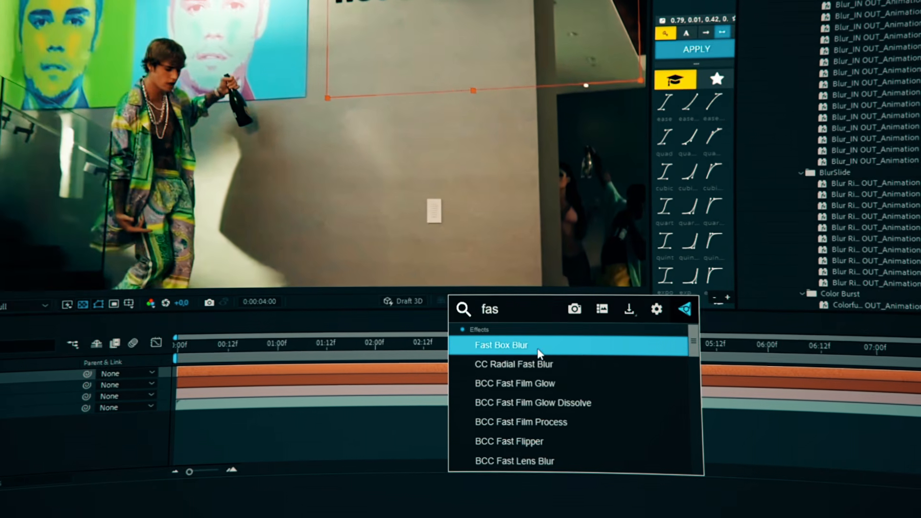
left_click(508, 357)
left_click(163, 368)
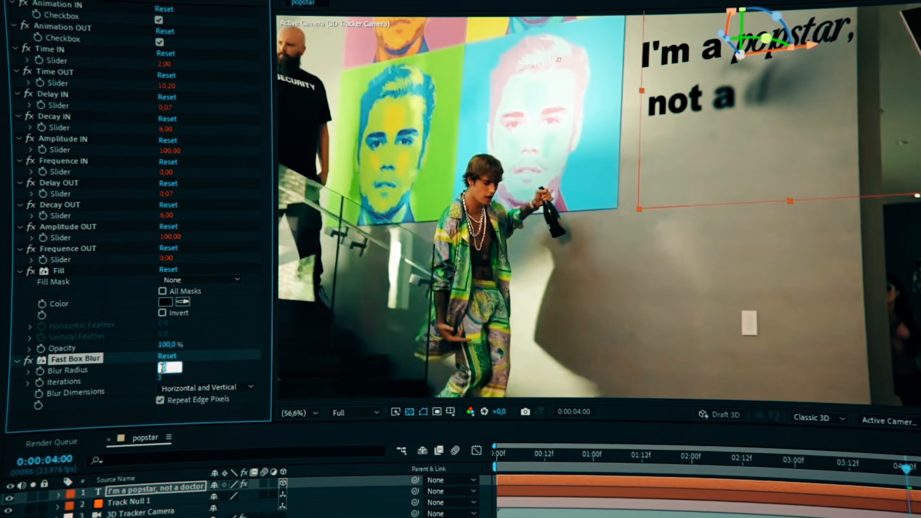
type("3")
left_click(184, 411)
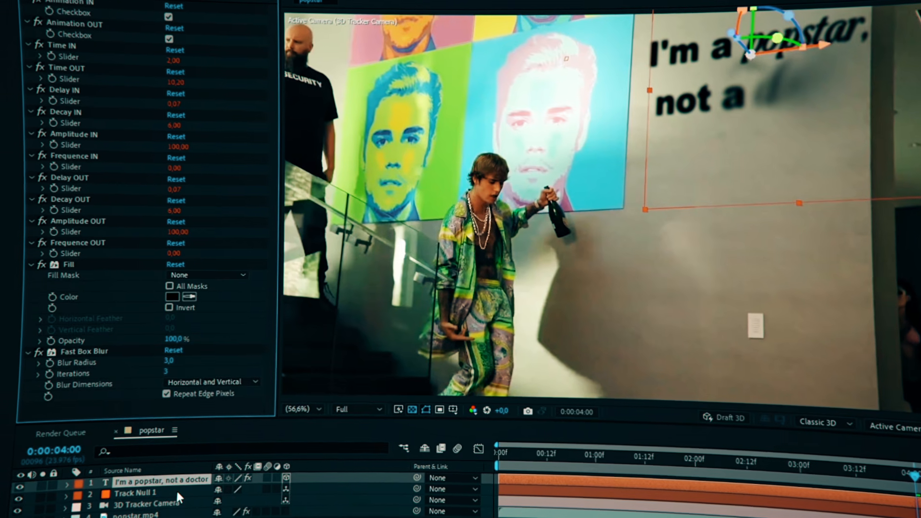
Step: Set the text layer's opacity to 50% and open its blending mode choices
key("t")
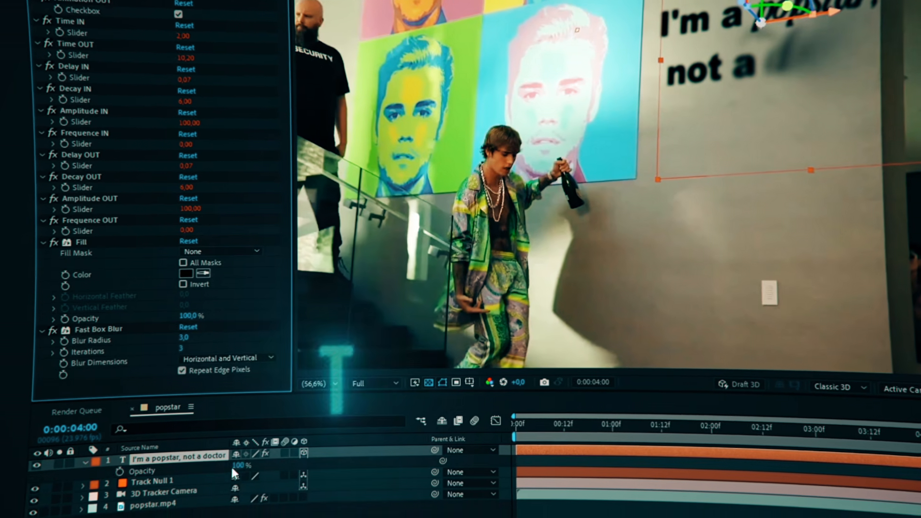
left_click(236, 466)
type("50")
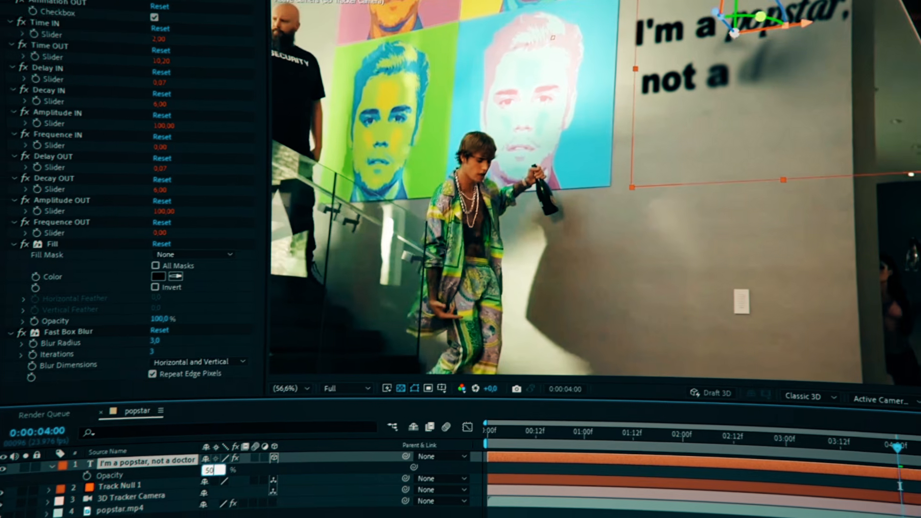
key("Return")
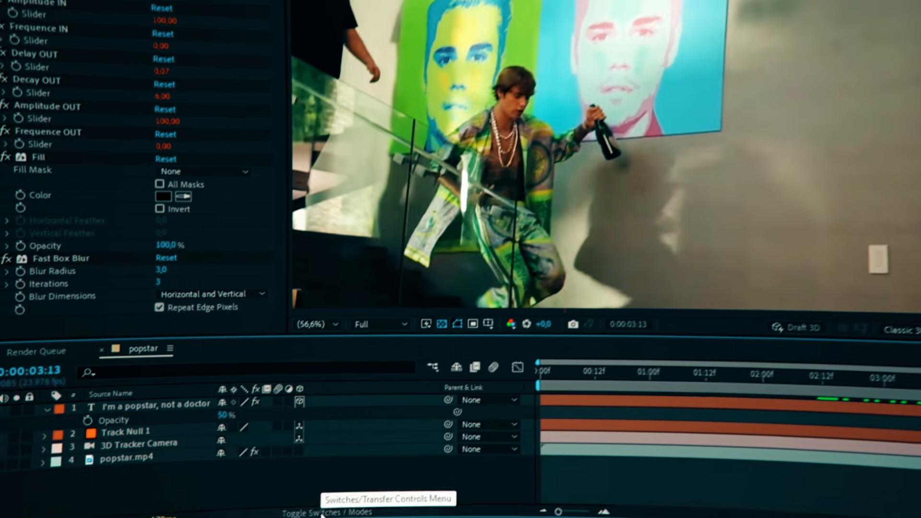
left_click(322, 512)
left_click(280, 405)
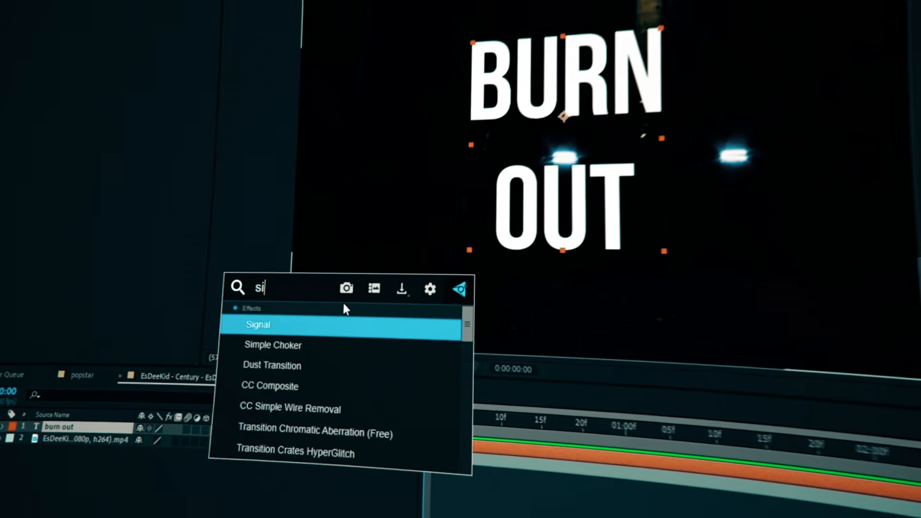
Step: Apply the Simple Choker effect to the "burn out" text layer and set its Choke Matte to 20
type("mp")
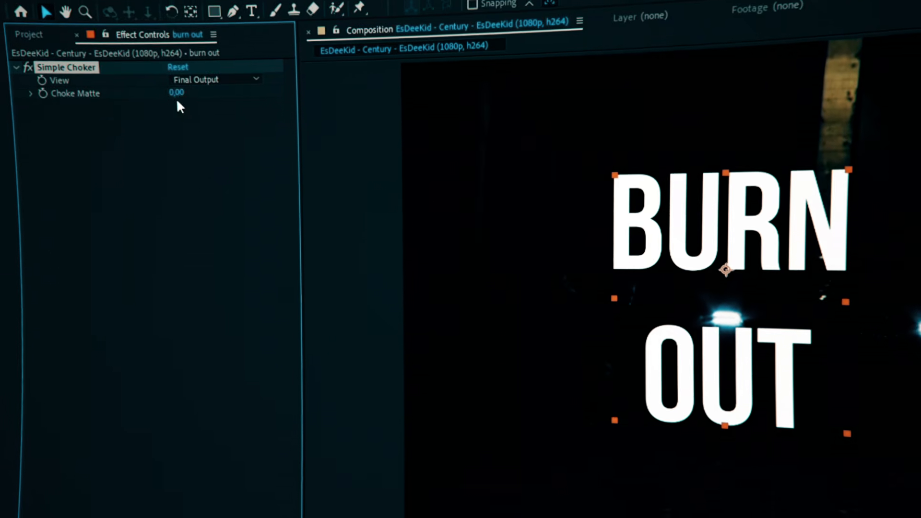
left_click(177, 93)
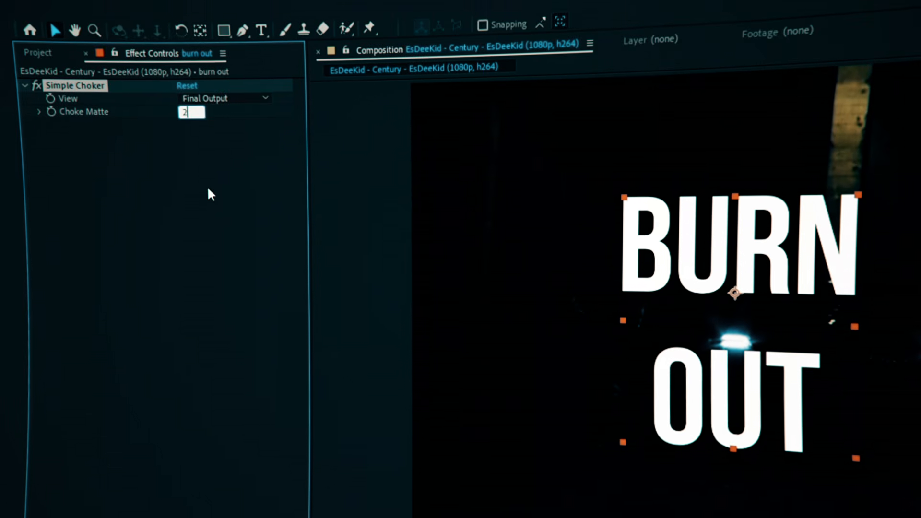
type("20")
key("Return")
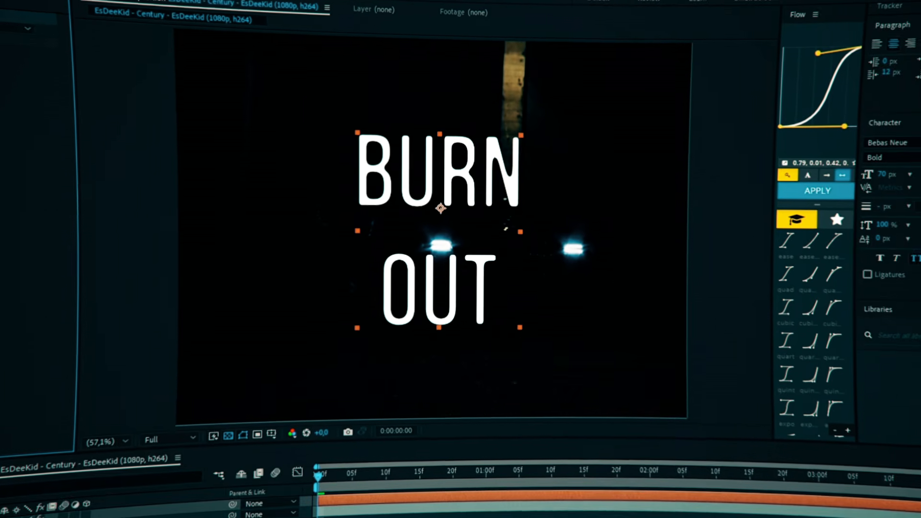
Step: Pre-compose the "burn out" text layer as "Text" and duplicate it twice
key("ctrl+shift+c")
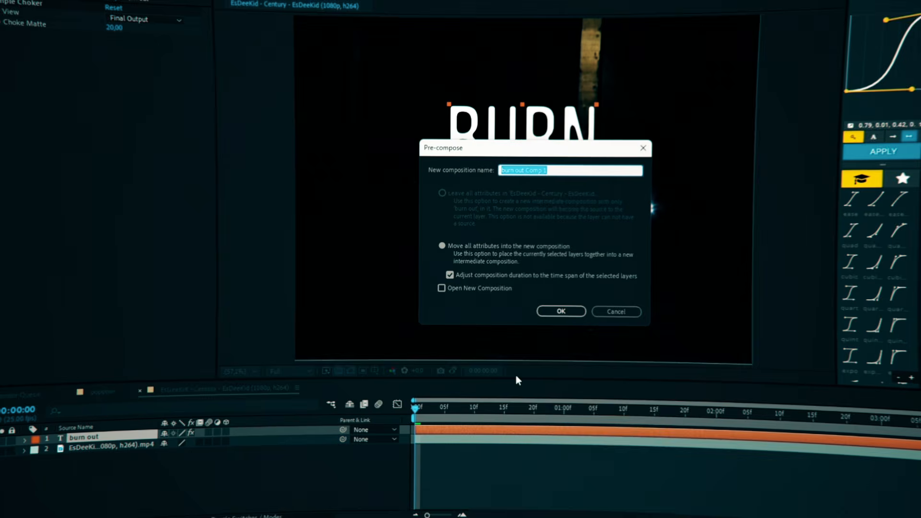
type("Text")
key("Return")
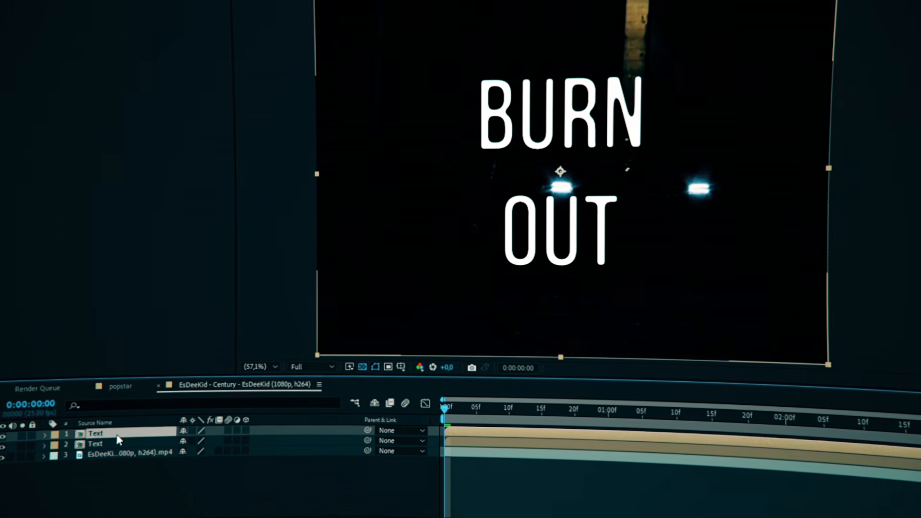
left_click(110, 484)
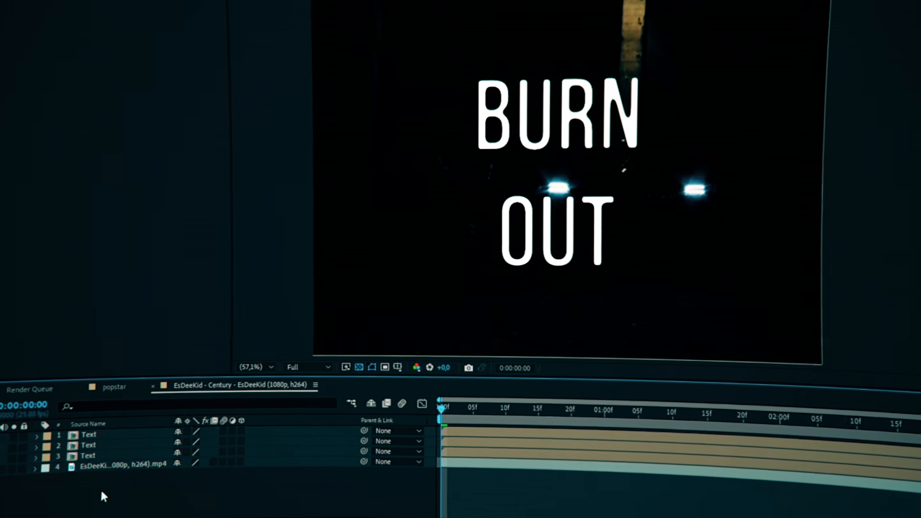
Step: Pre-compose the topmost Text layer as "Map", leaving all attributes in the main composition
key("ctrl+shift+c")
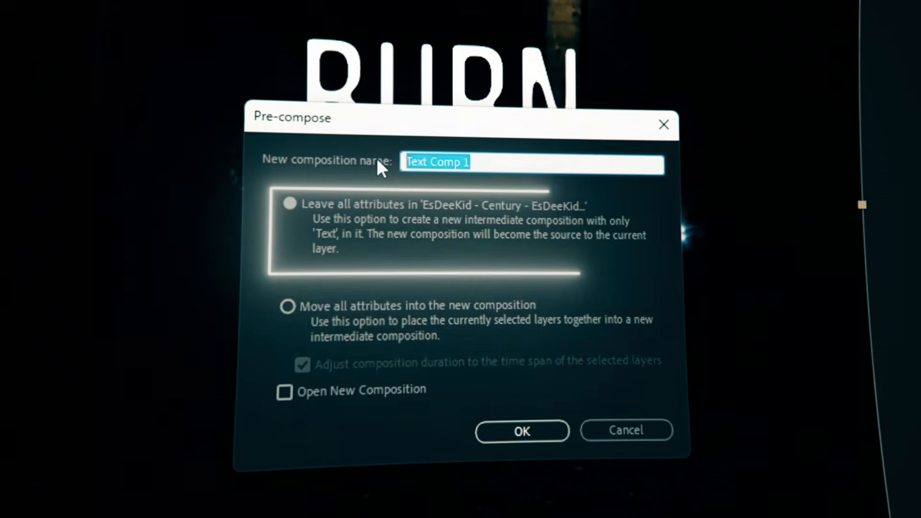
type("Map")
key("Return")
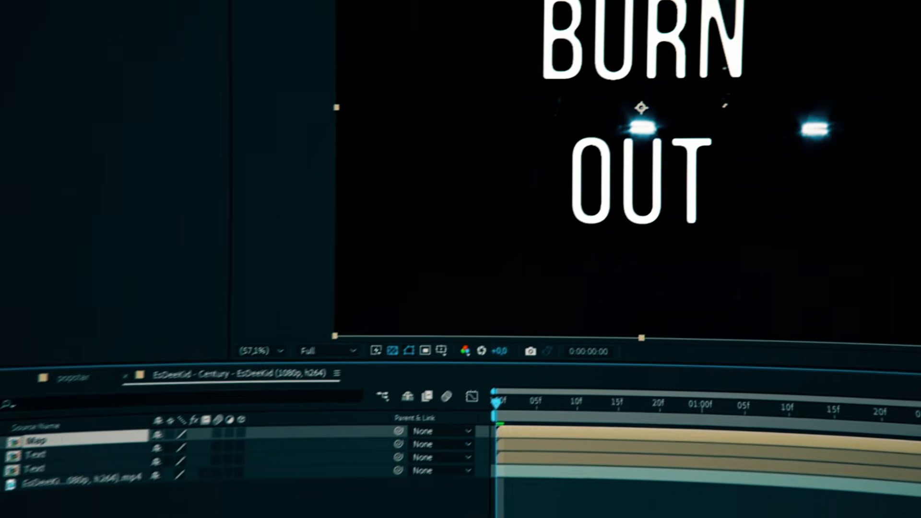
Step: Open the Map composition, place a 1440 × 1080 px black solid beneath the text, and return to the main composition
double_click(117, 402)
right_click(152, 427)
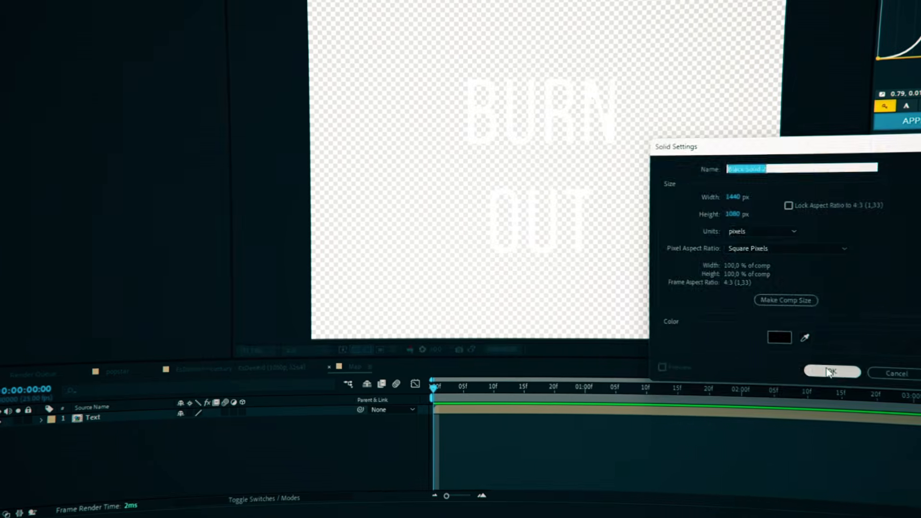
left_click(831, 371)
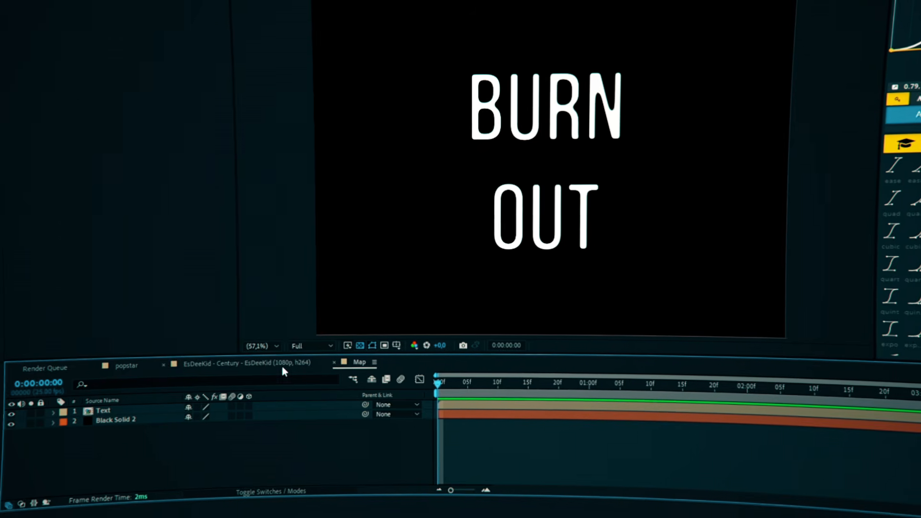
left_click(265, 464)
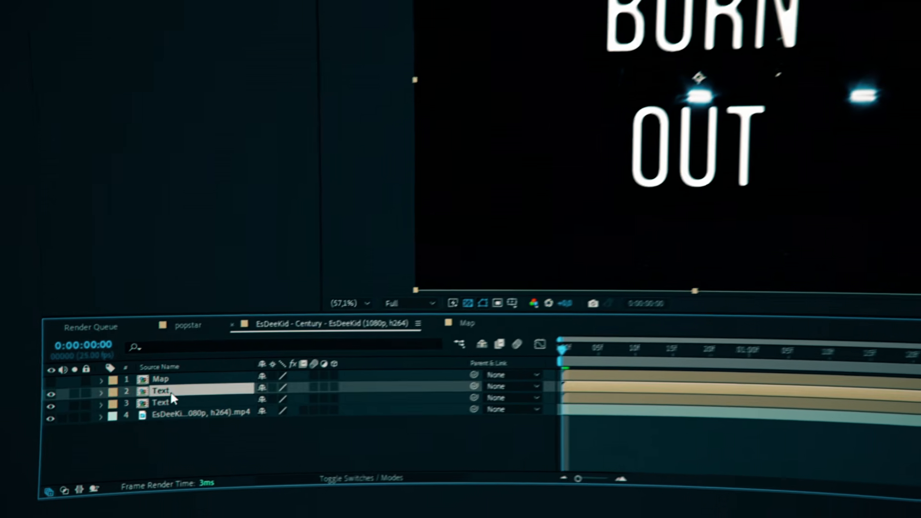
Step: Rename the upper Text layer "Text Glass" and the lower one "Blur"
right_click(118, 428)
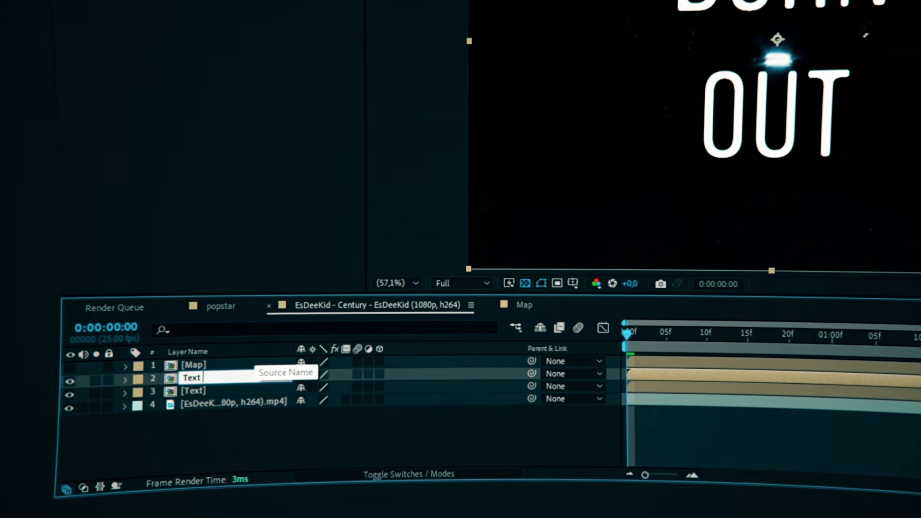
left_click(206, 382)
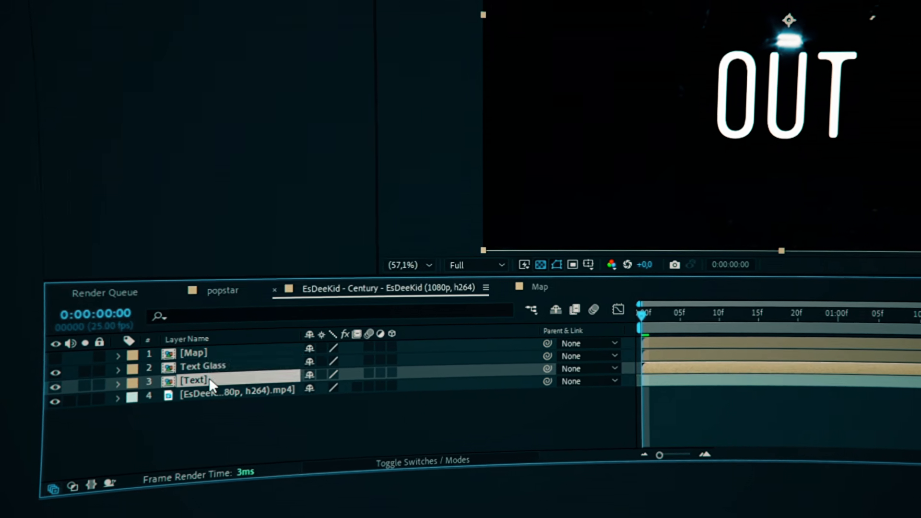
right_click(209, 379)
left_click(270, 332)
type("Blur")
key("Return")
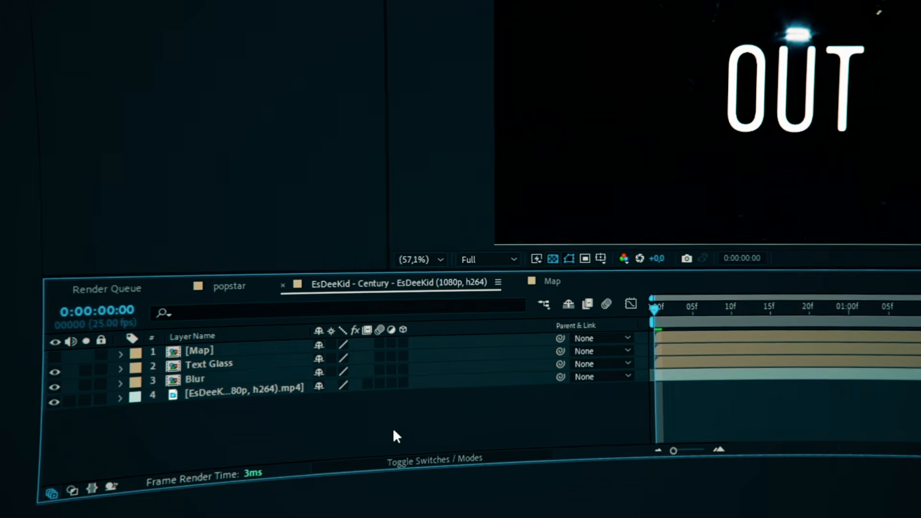
Step: Make Text Glass and Blur adjustment layers, and apply the CC Glass effect to Text Glass
left_click(210, 360)
left_click(402, 328)
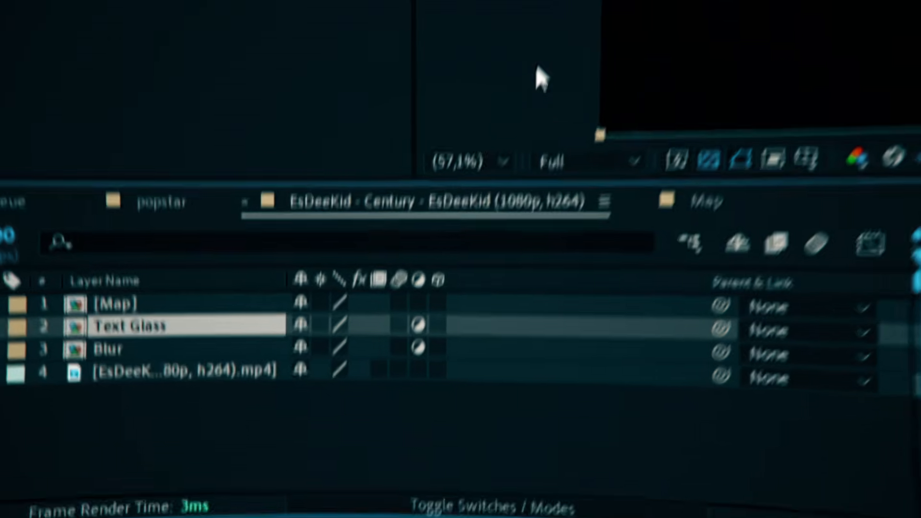
key("ctrl+space")
type("cc gla")
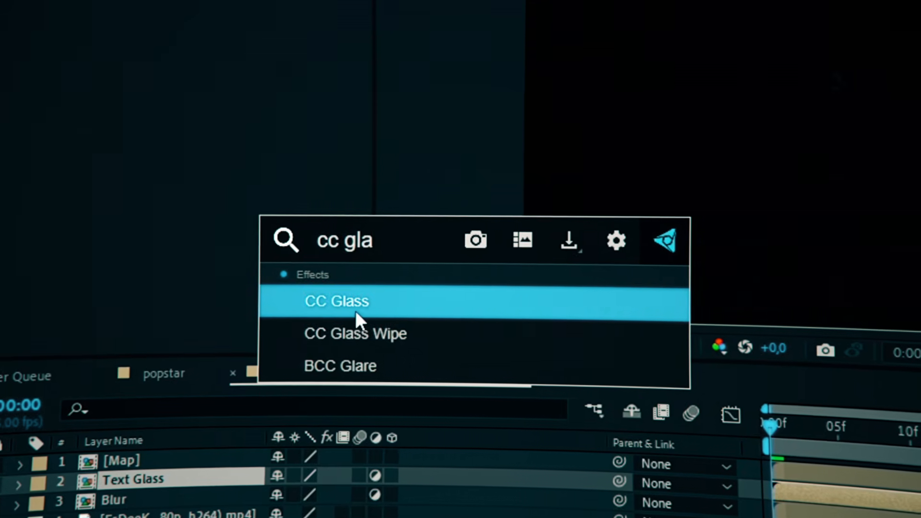
left_click(365, 305)
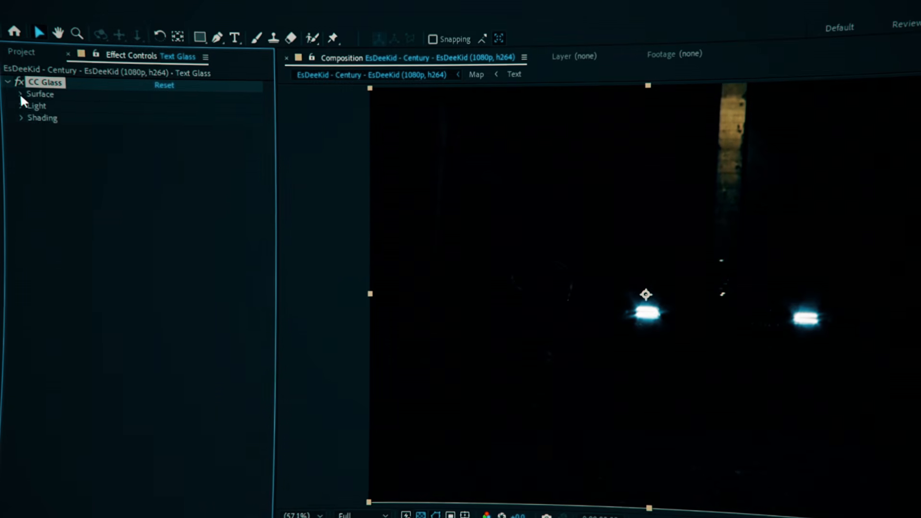
Step: Use the Map layer as CC Glass's Bump Map and set its surface Height to 45
left_click(20, 92)
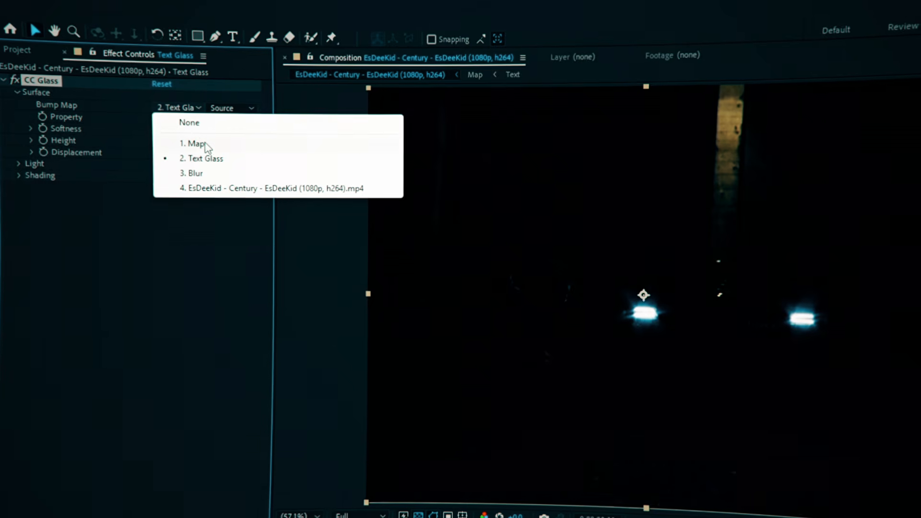
left_click(151, 138)
type("45,0")
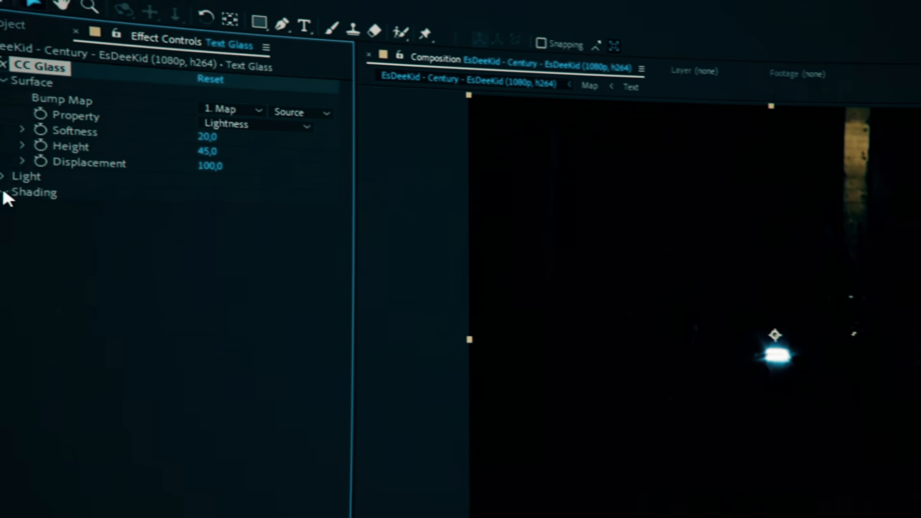
Step: Set CC Glass's shading to Ambient 120, Diffuse 100 and Metal 95
left_click(6, 194)
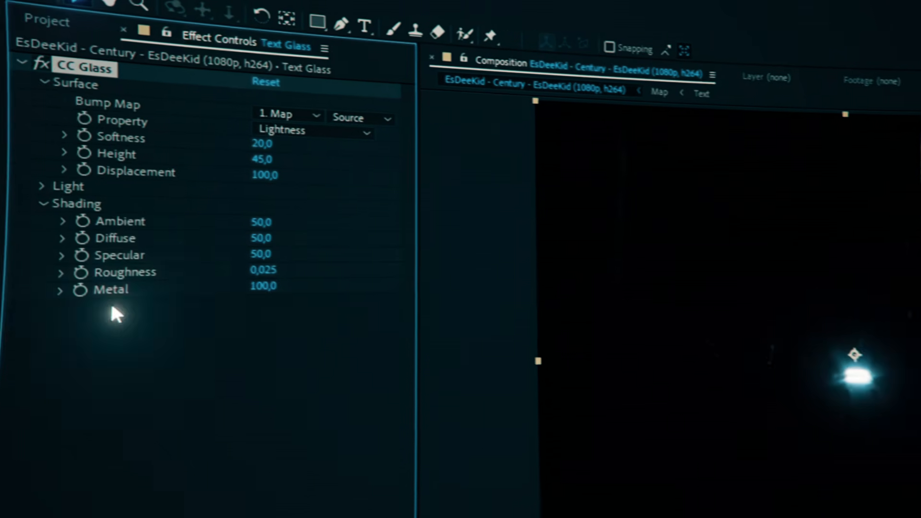
left_click(208, 212)
type("120")
key("Return")
left_click(354, 268)
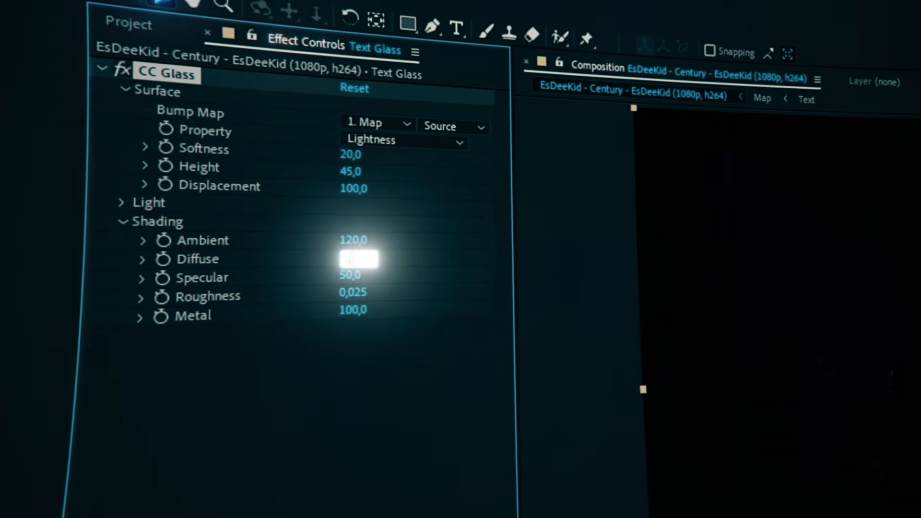
type("100")
key("Return")
type("95")
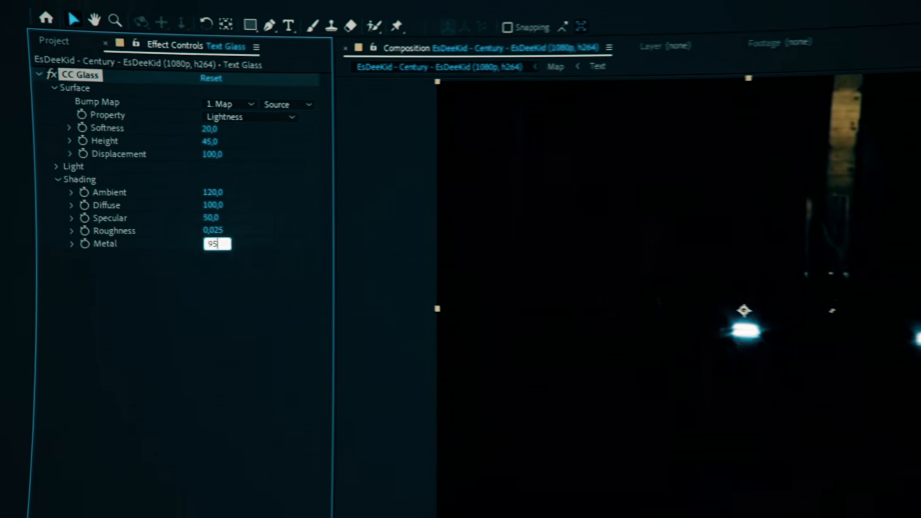
key("Return")
Step: Apply CC Blobbylize to Text Glass with Map as the Blob Layer, Softness 10 and Cut Away 0
key("ctrl+space")
type("cc blo")
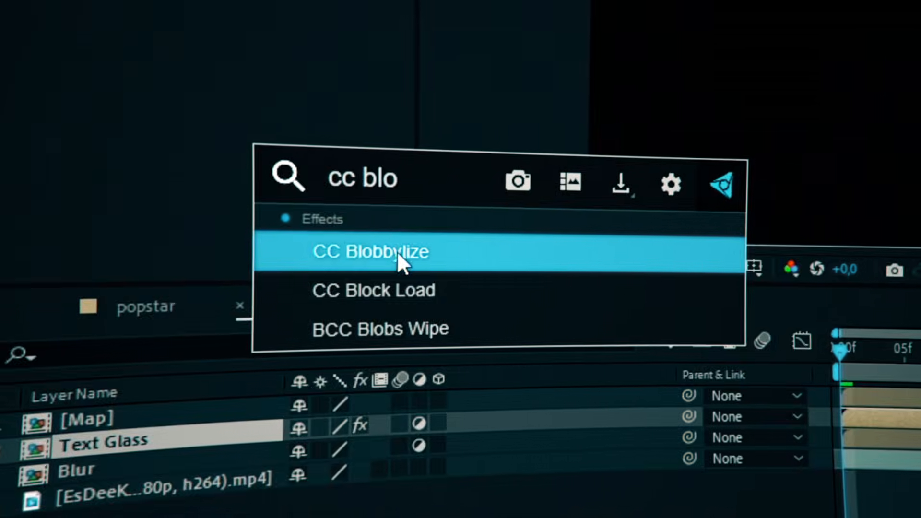
left_click(397, 251)
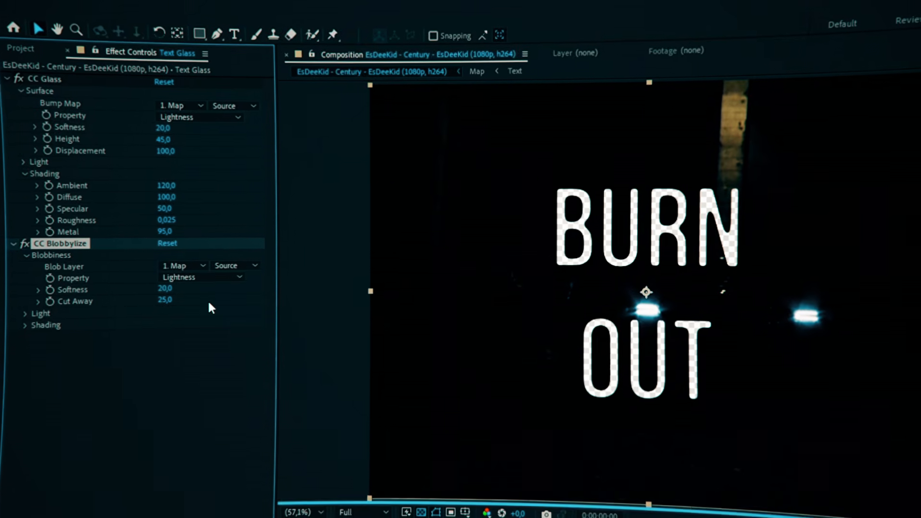
left_click(166, 288)
type("10")
key("Return")
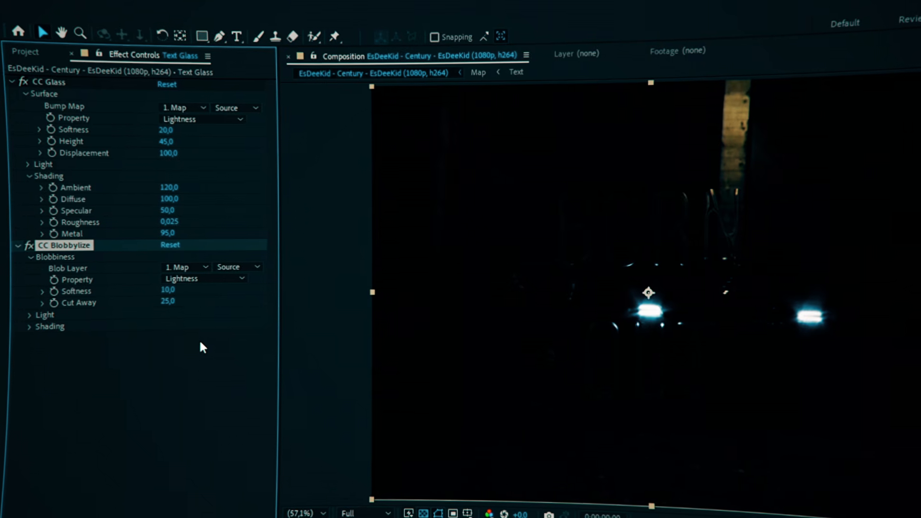
left_click(167, 301)
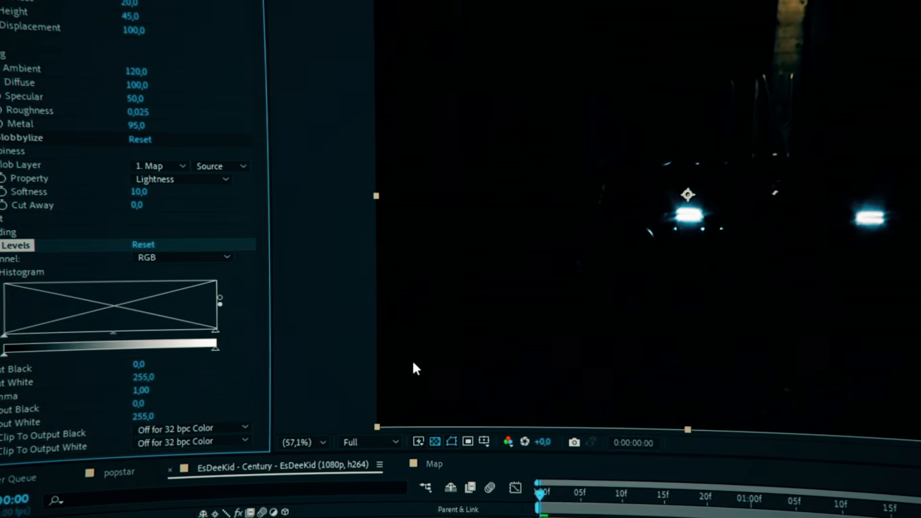
Step: Add Levels to Text Glass, raise its Output Black to 11, and check the glass text along the footage
left_click_drag(5, 354, 30, 364)
left_click(580, 506)
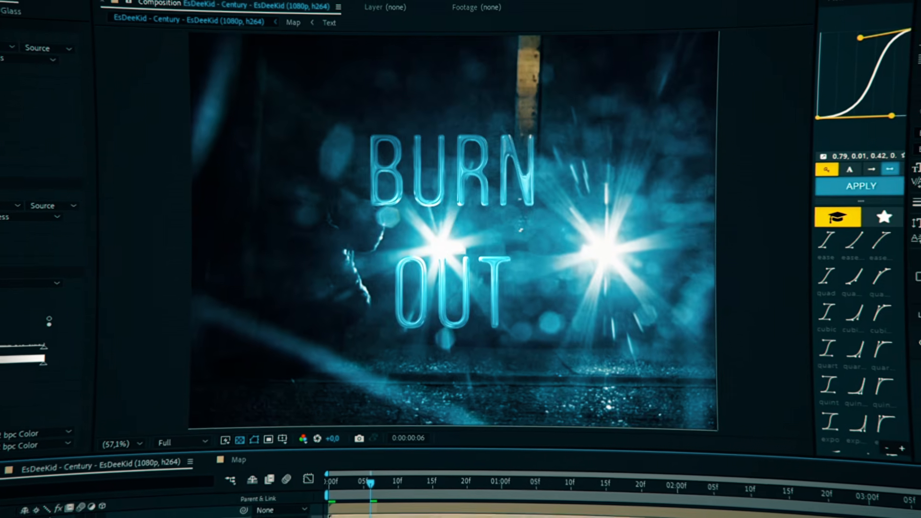
left_click_drag(371, 482, 566, 431)
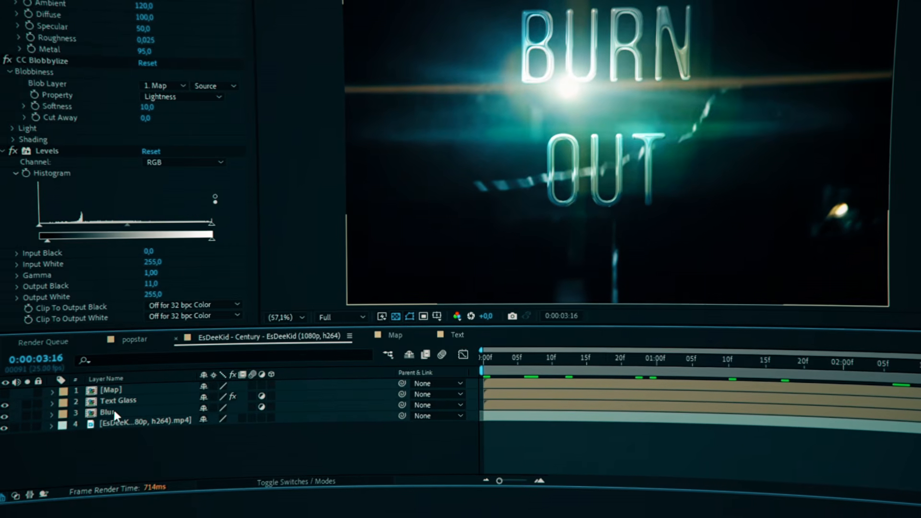
Step: Apply Camera Lens Blur to the Blur layer with a Blur Radius of 15 and play the preview
left_click(68, 444)
key("ctrl+space")
type("came")
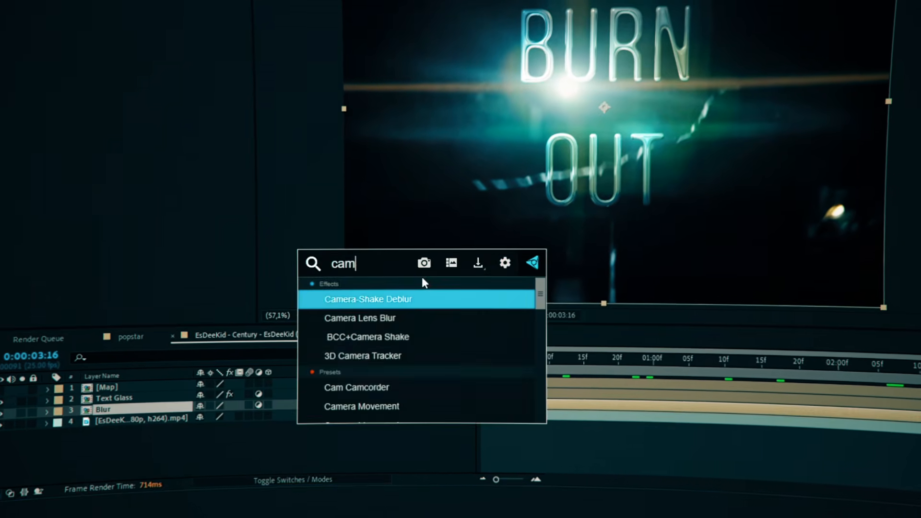
left_click(368, 325)
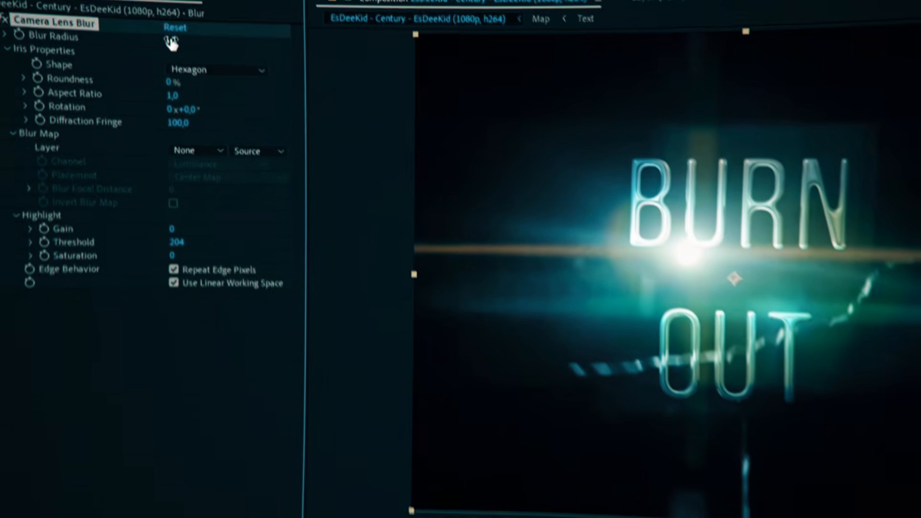
left_click(171, 42)
type("15")
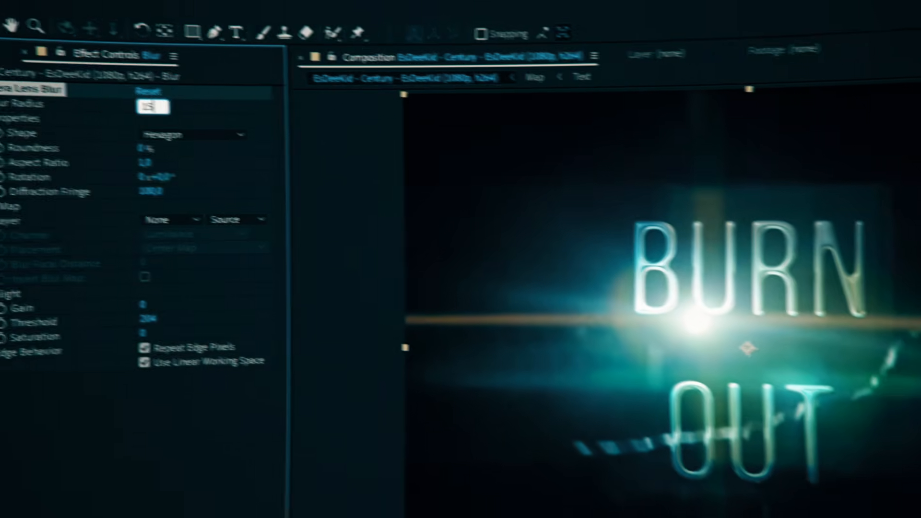
key("Return")
key("space")
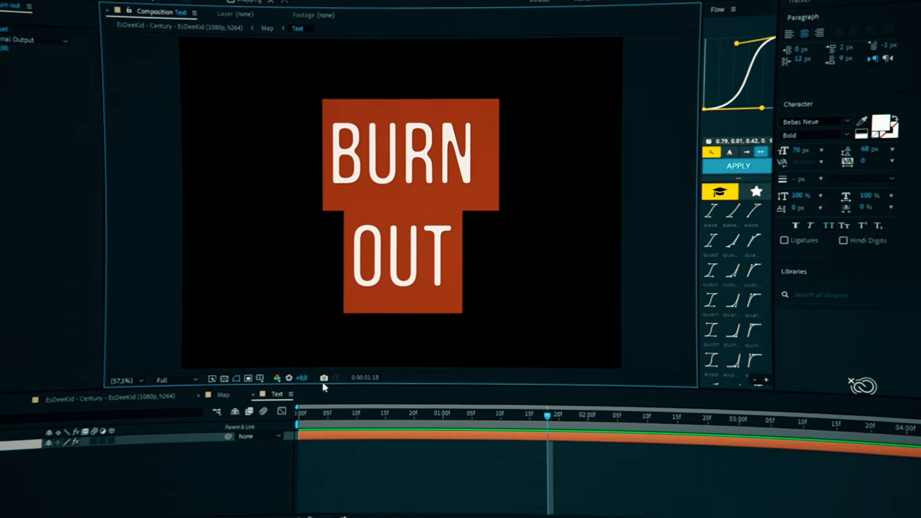
Step: Change the "burn out" text's font to Akira Expanded and return to the main composition
left_click(864, 108)
type("akira")
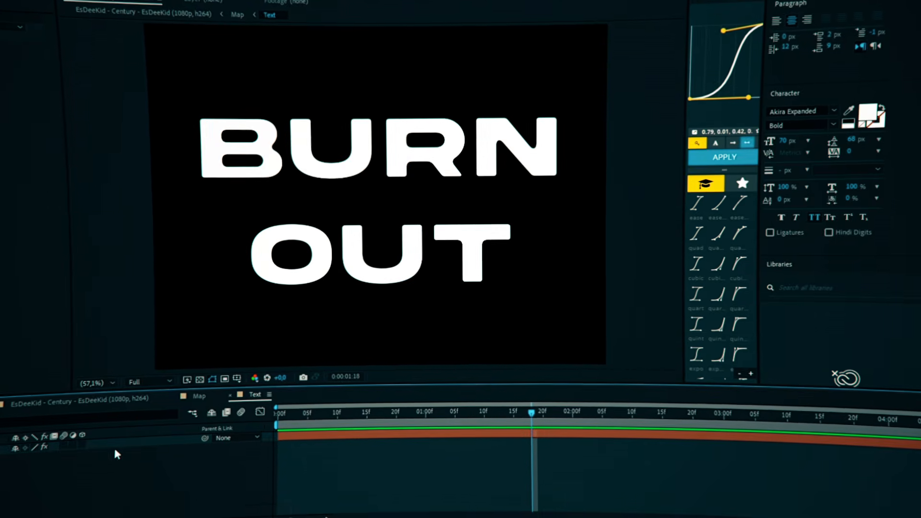
left_click(91, 403)
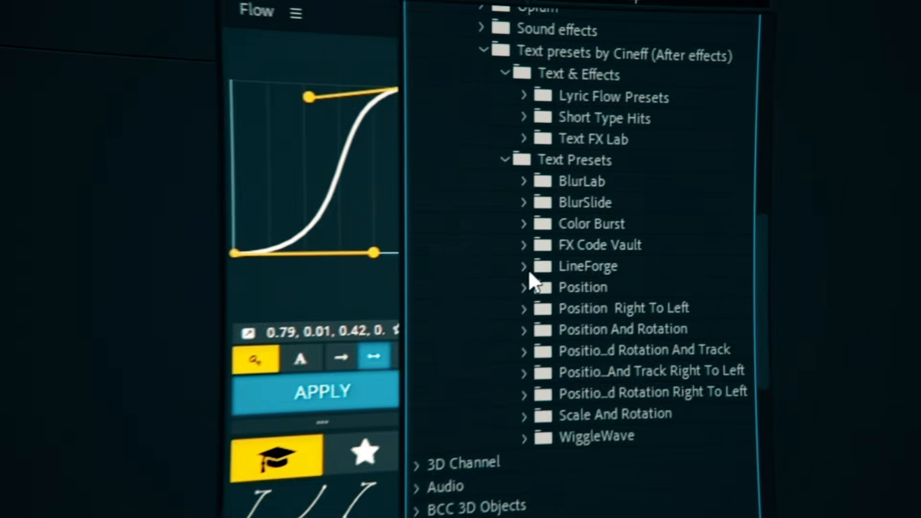
Step: Expand the Position folder within the Text Presets collection
left_click(524, 287)
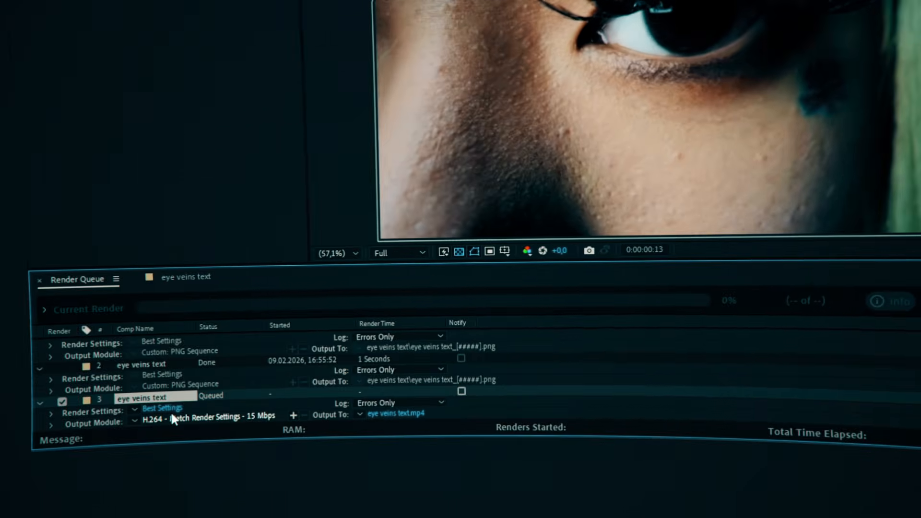
Step: Open the Output Module settings of the queued "eye veins text" render and its output format choices
left_click(173, 416)
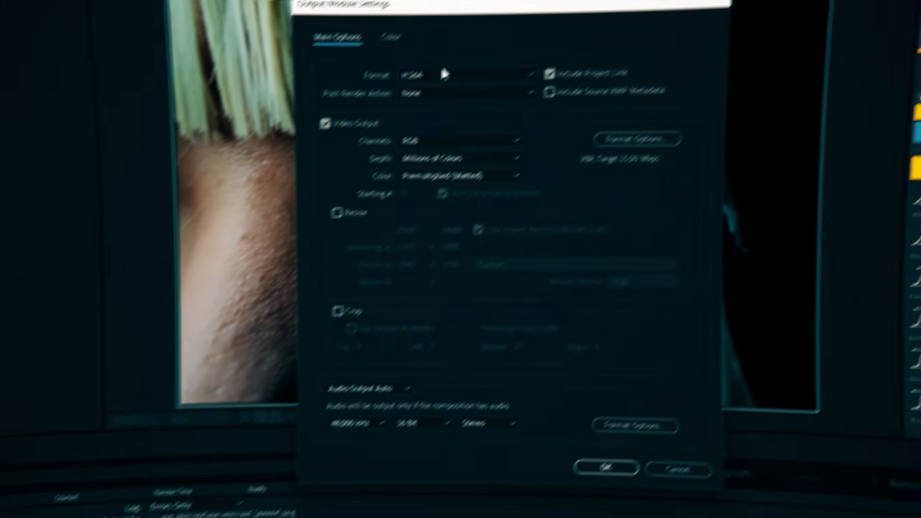
left_click(442, 75)
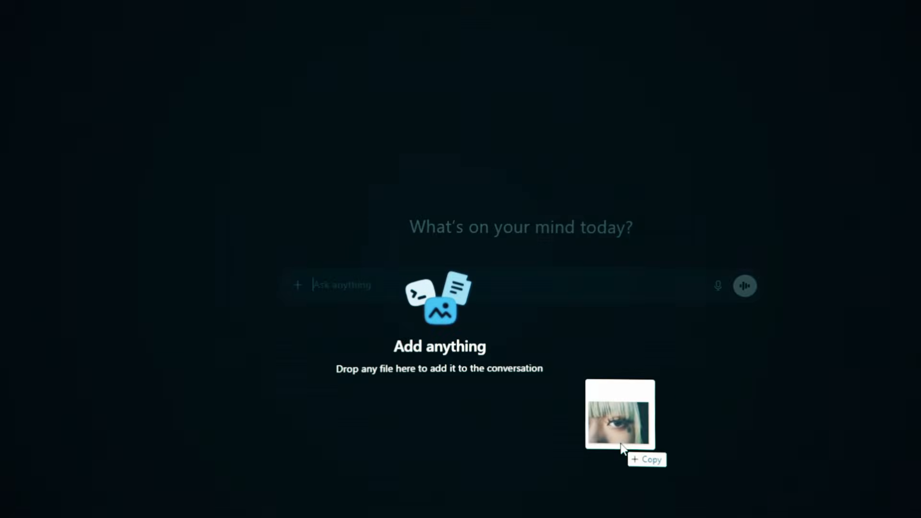
Step: Switch to ChatGPT and attach the eye close-up image to a new conversation
left_click_drag(448, 301, 444, 297)
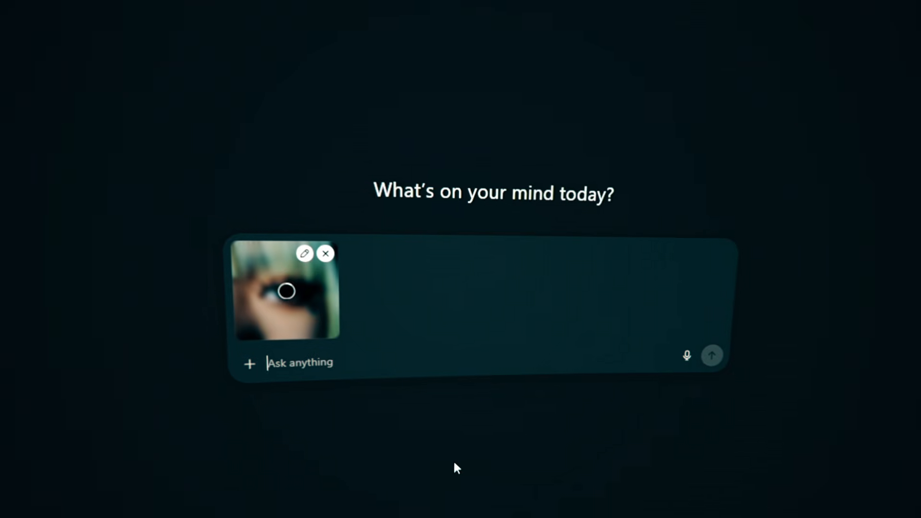
Step: Submit the prompt that removes the black pupil and forms the word "Cineff" from realistic capillaries on the attached eye image
key("ctrl+v")
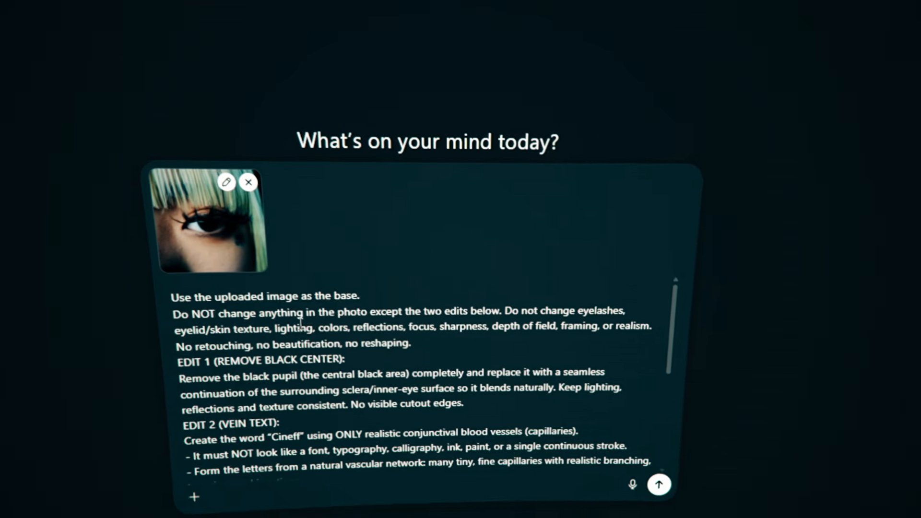
scroll(336, 338, "down", 3)
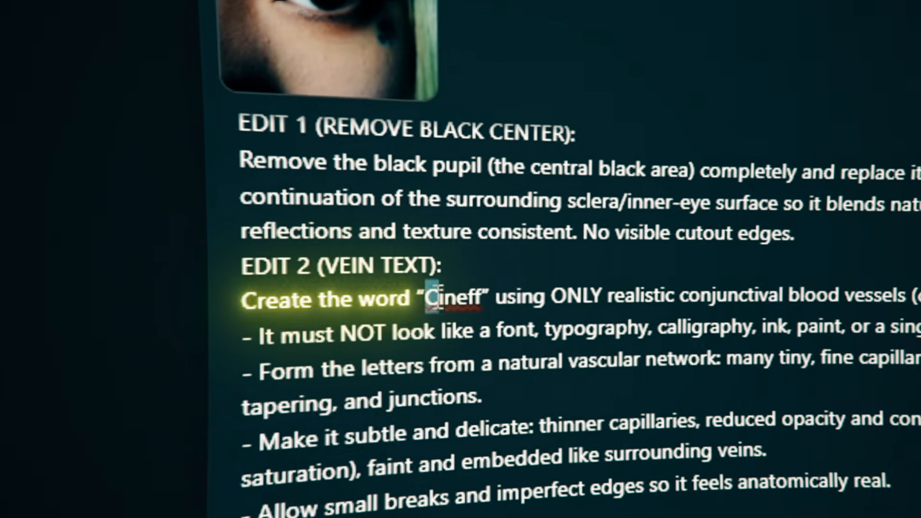
double_click(326, 321)
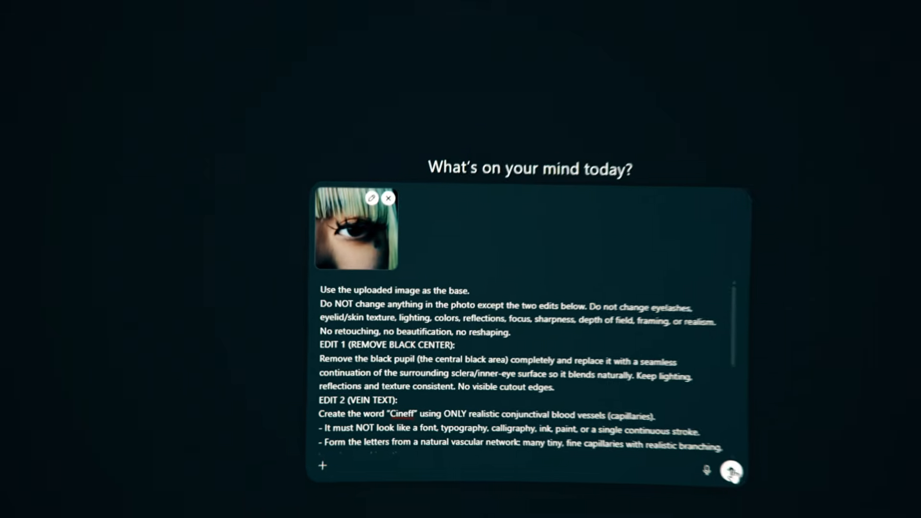
key("Return")
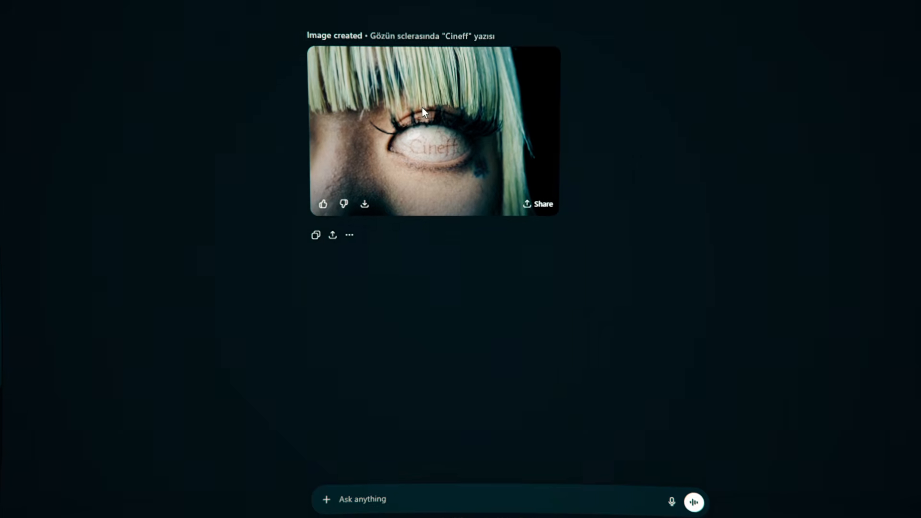
Step: Generate another version of the eye image with the prompt's word changed to "Visuals", and save the generated image
left_click(423, 107)
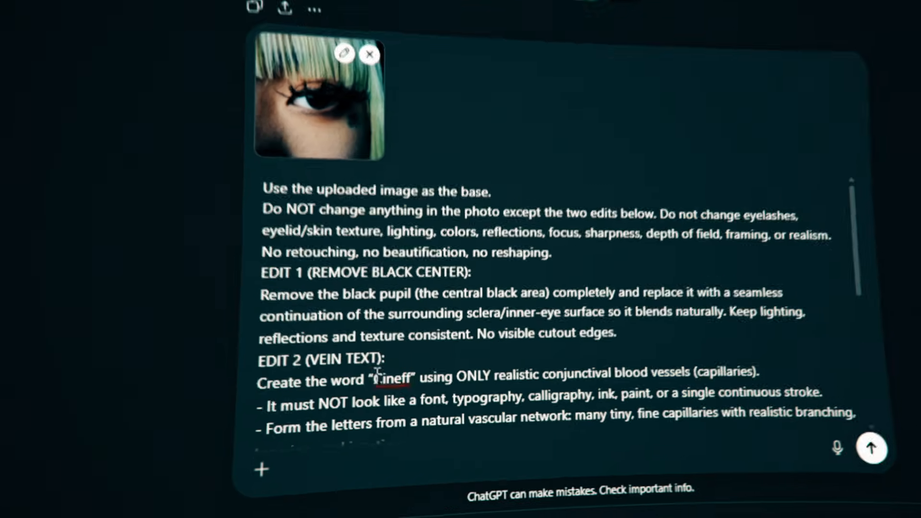
type("Visuals")
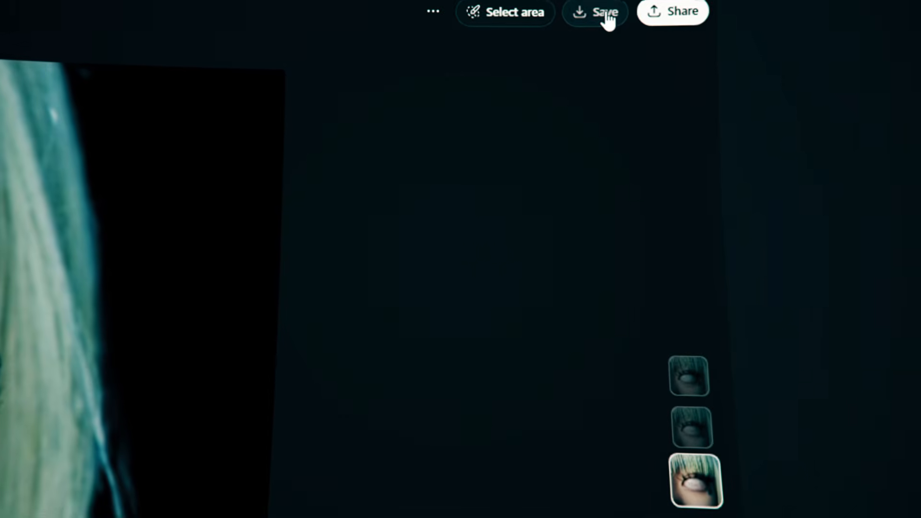
left_click(778, 18)
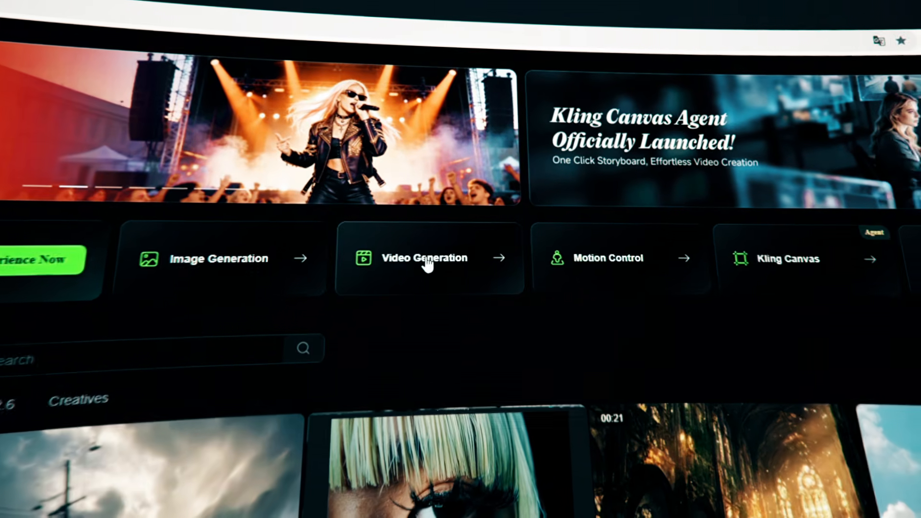
Step: Open Kling AI's Video Generation and add the original eye image as start frame and the "Cineff" eye image as end frame
left_click(426, 263)
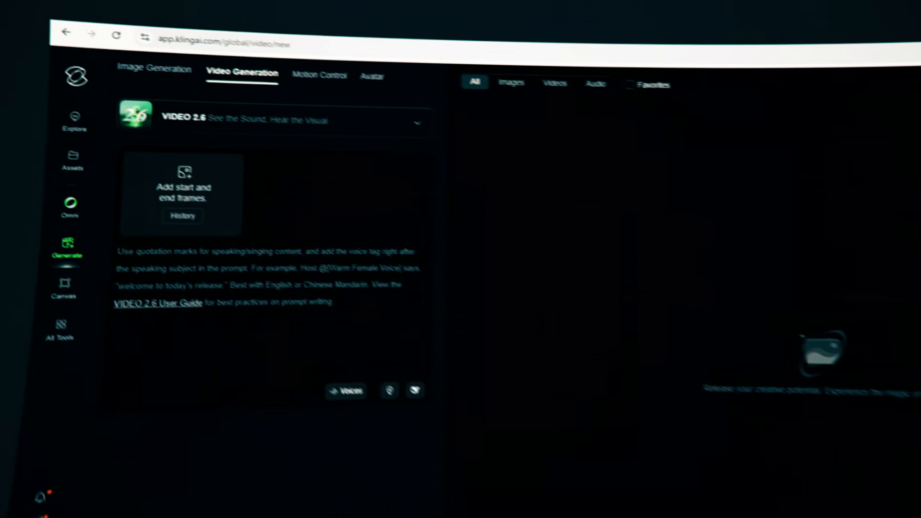
left_click_drag(288, 516, 200, 219)
left_click_drag(888, 514, 321, 199)
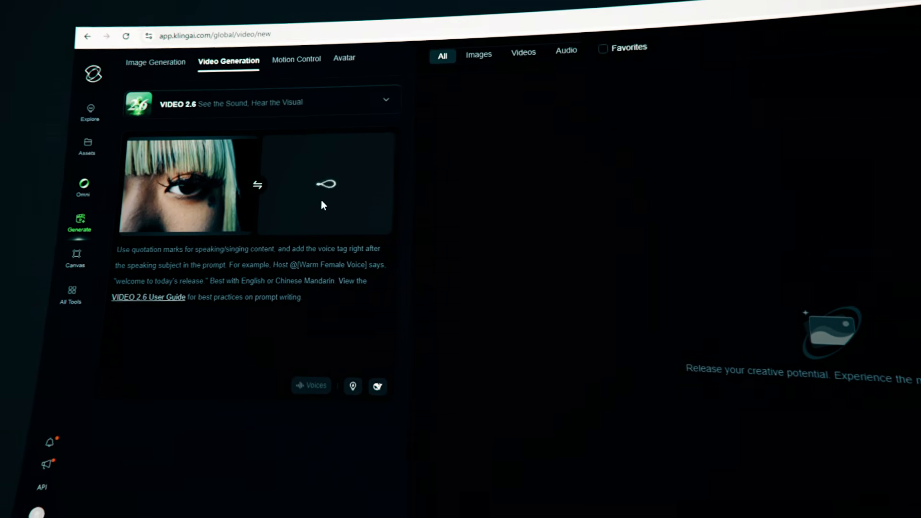
Step: Generate a 5 s, 1080p video from the prompt for one natural blink that reveals "Cineff" in capillaries, and download it
type("Cinematic close-up, same eye, same framing and lighting.Animate ONE natural blink:the eyelid moves down to fully close the eye (hold fully closed for 3–5 frames), then opens back to the exact same open-eye position.Before the blink: normal sclera (no text).After the blink: the sclera now shows \"Cineff\" formed ONLY by faint conjunctival capillaries (very thin, low-opacity, pale soft red, organic branching; NOT a font).Keep everything else unchanged: face, eyelashes, skin texture, colors, reflections, focus, realism. Smooth natural eyelid motion, film look, shallow depth of field.")
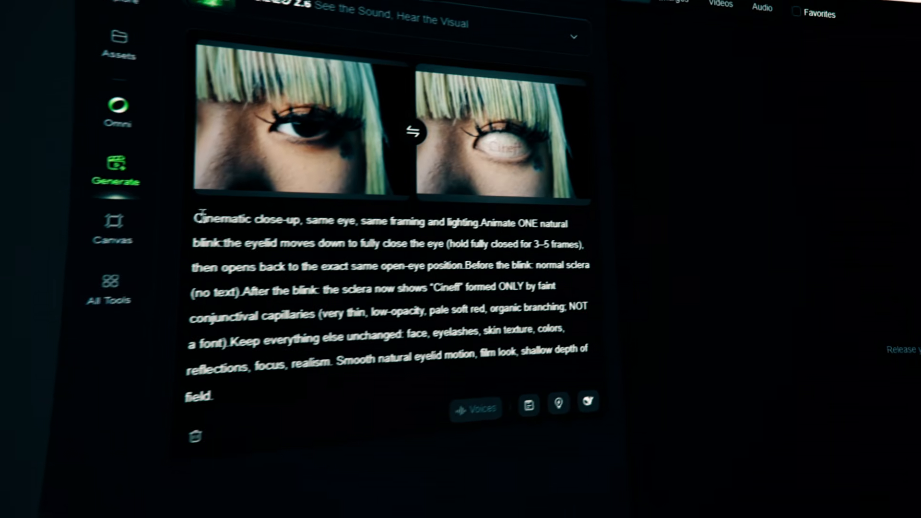
left_click_drag(195, 227, 346, 378)
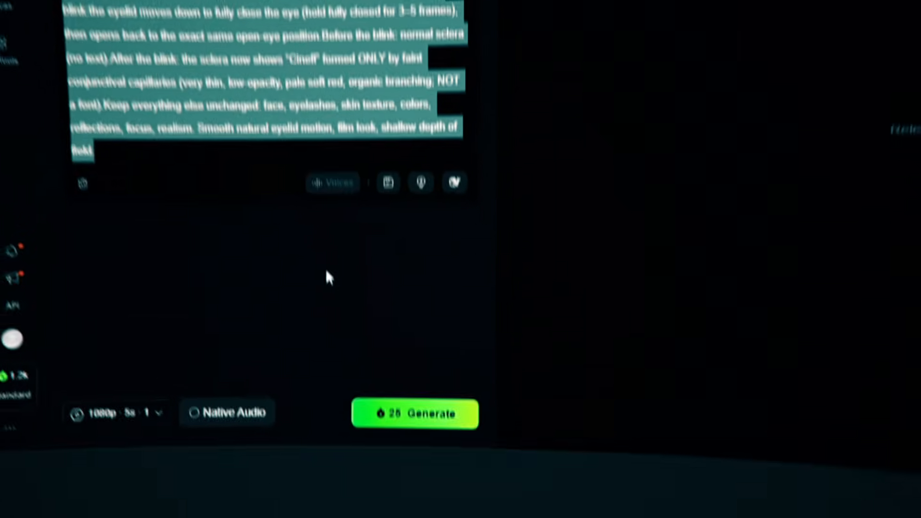
left_click(431, 390)
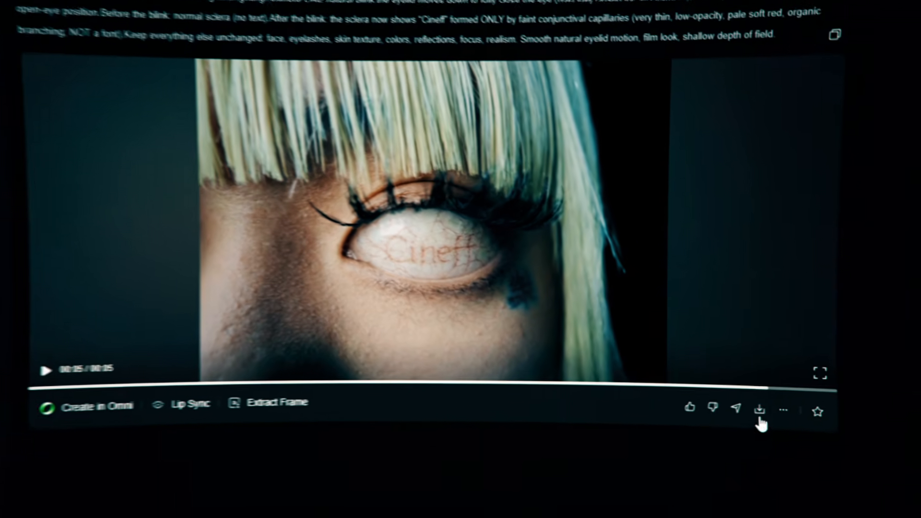
left_click(760, 411)
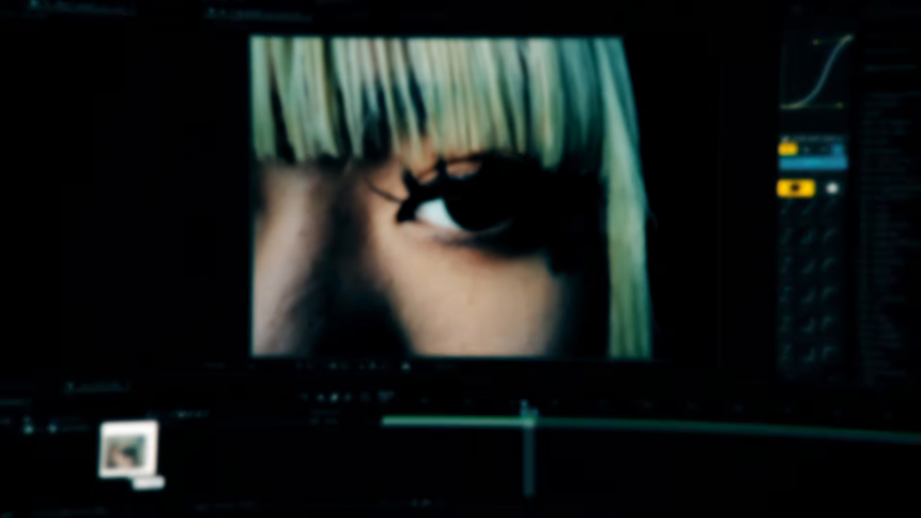
Step: Switch to After Effects, add the Kling clip above the "eye veins" layer, and time-stretch it to 55%
left_click_drag(128, 473, 129, 475)
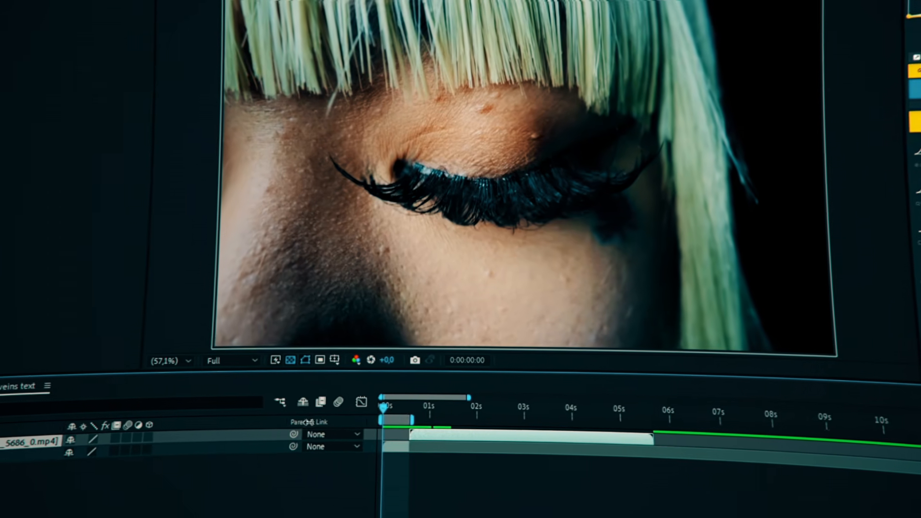
left_click_drag(412, 420, 688, 428)
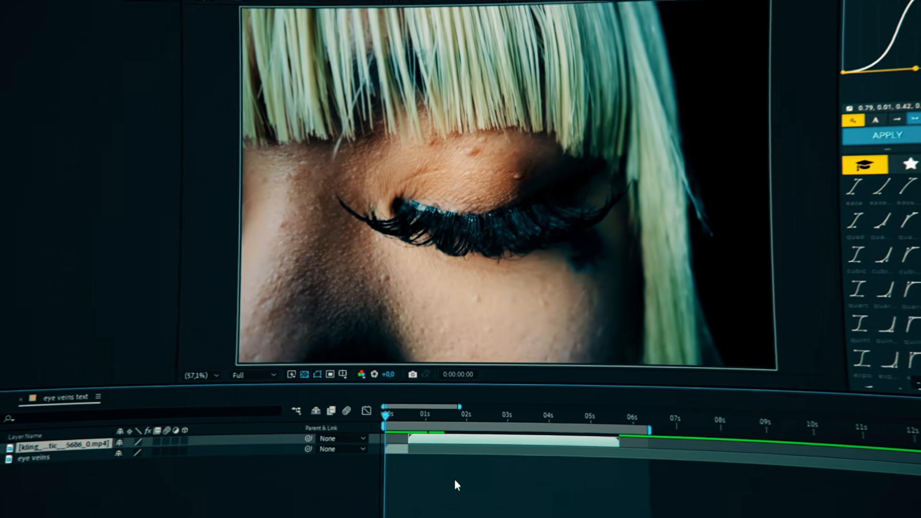
key("space")
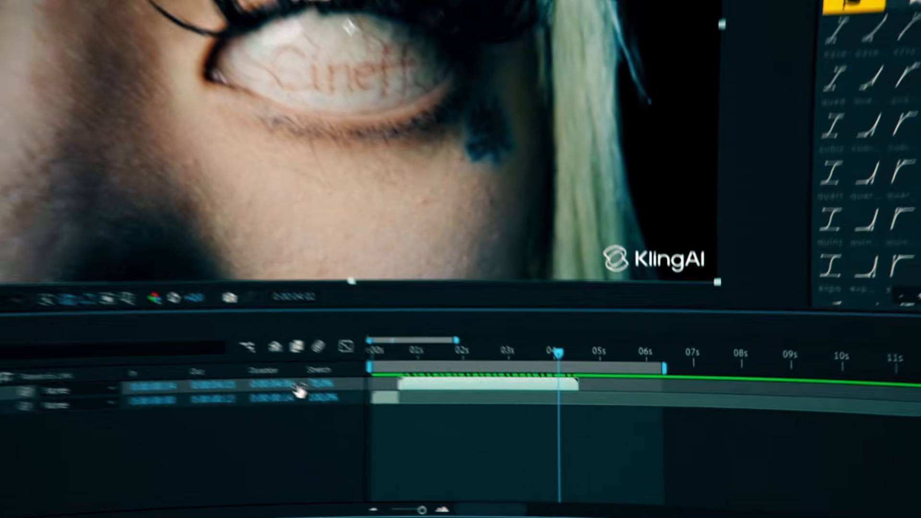
scroll(608, 472, "down", 1)
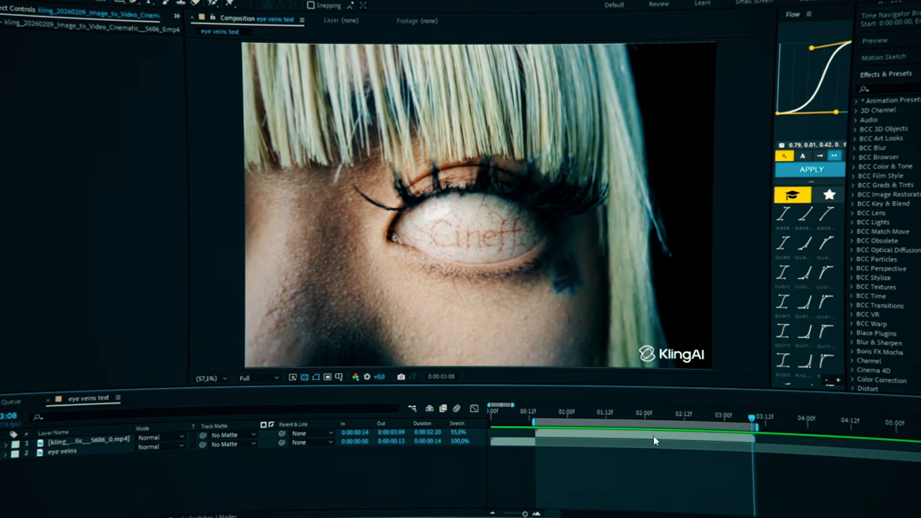
Step: Draw a rectangular mask around the KlingAI watermark on the clip and invert it to cut the logo out
scroll(659, 358, "up", 1)
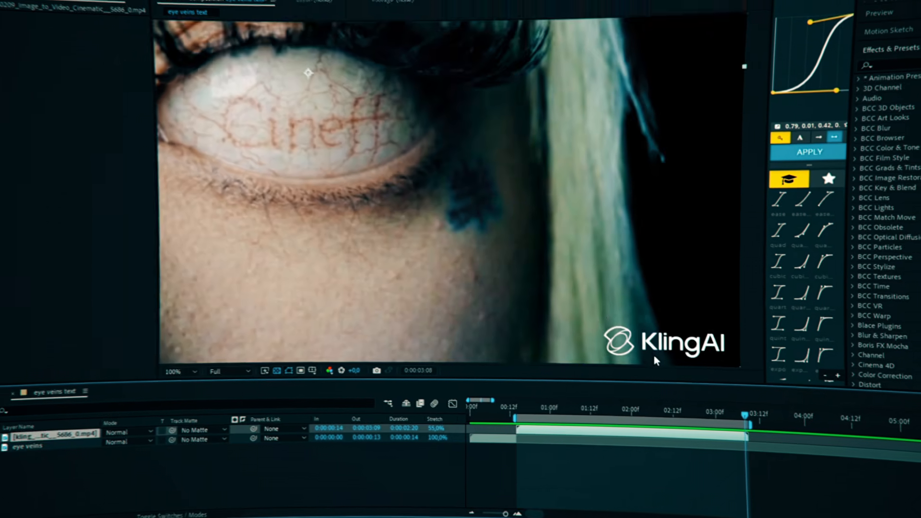
left_click_drag(640, 336, 544, 284)
key("q")
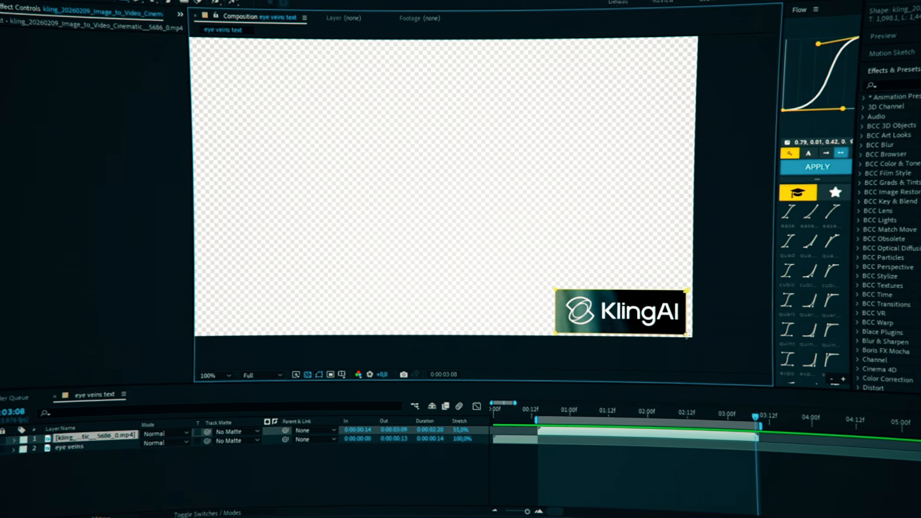
left_click_drag(687, 335, 689, 332)
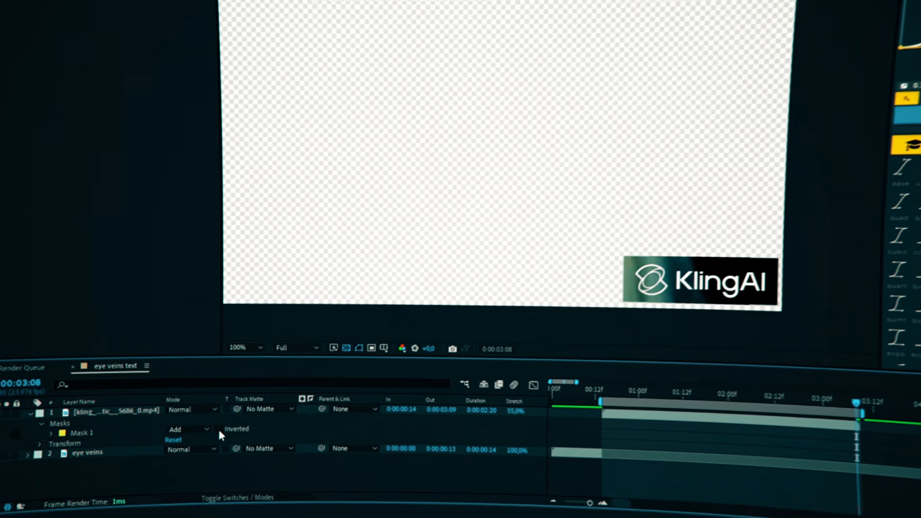
left_click(195, 459)
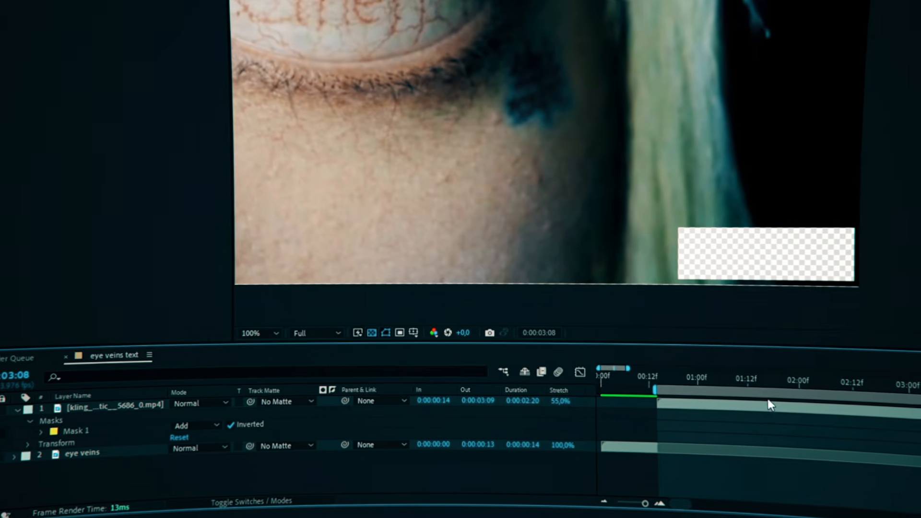
Step: Feather the watermark mask by 13 pixels
left_click(766, 404)
key("f")
left_click_drag(177, 435, 179, 429)
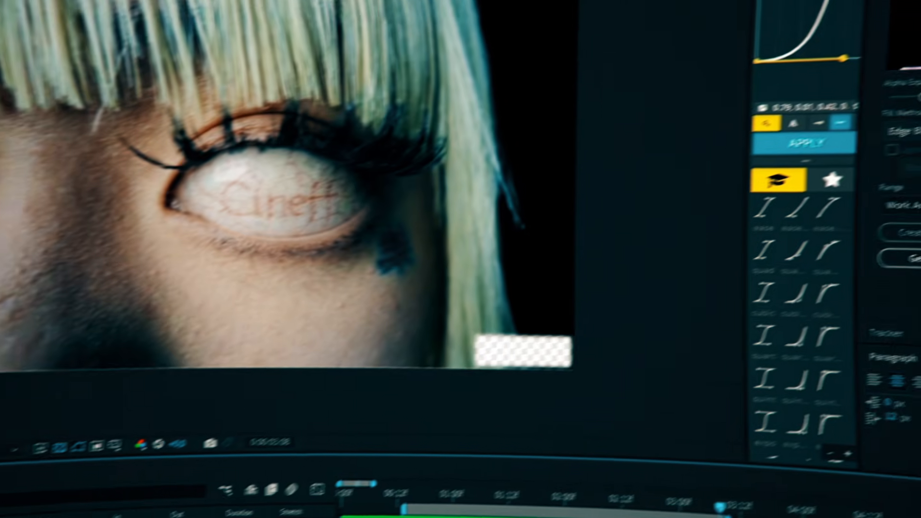
Step: Generate a Content-Aware Fill layer for the cut-out area using the Object fill method over the work area
left_click(800, 182)
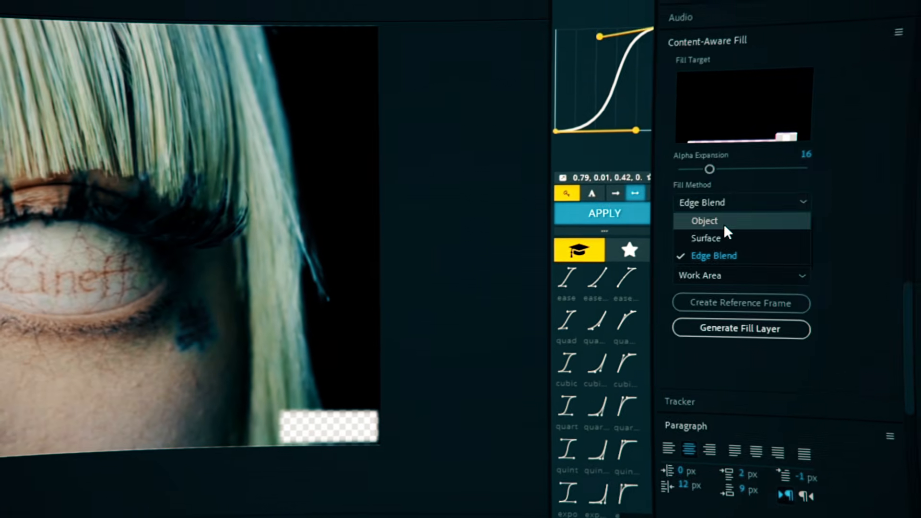
left_click(787, 201)
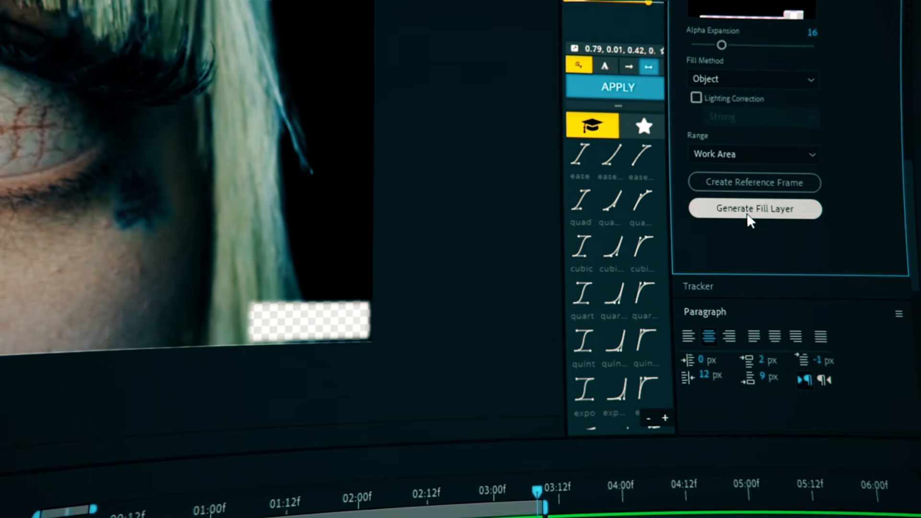
left_click(749, 237)
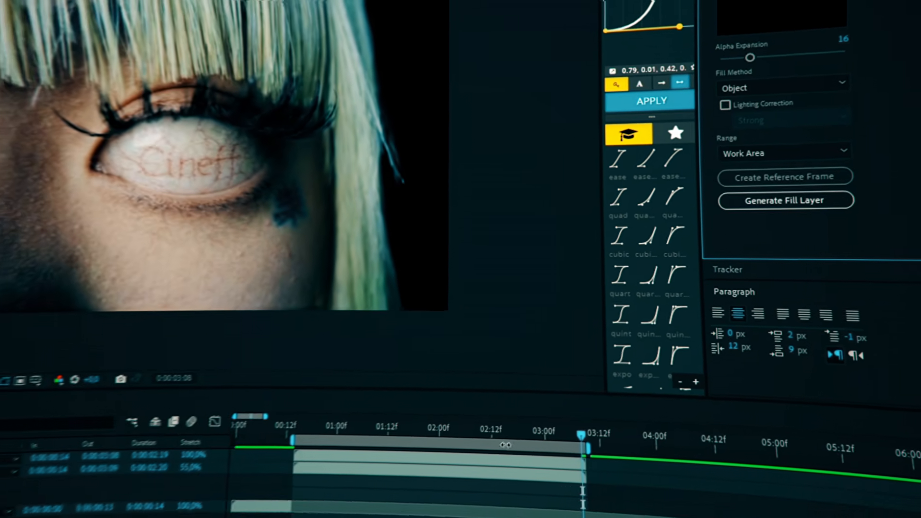
left_click_drag(560, 453, 519, 432)
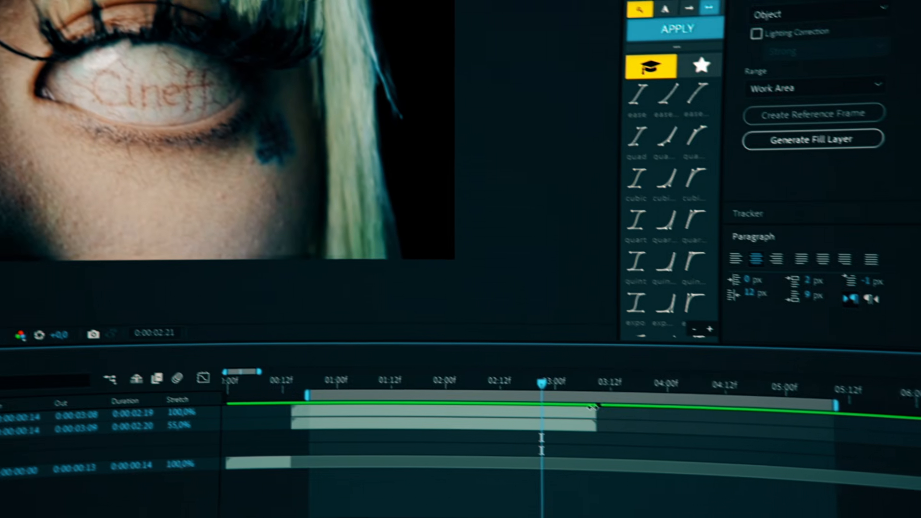
Step: Adjust the work area and change the output format of the queued "eye veins text" render
left_click_drag(660, 441, 678, 465)
scroll(679, 474, "up", 3)
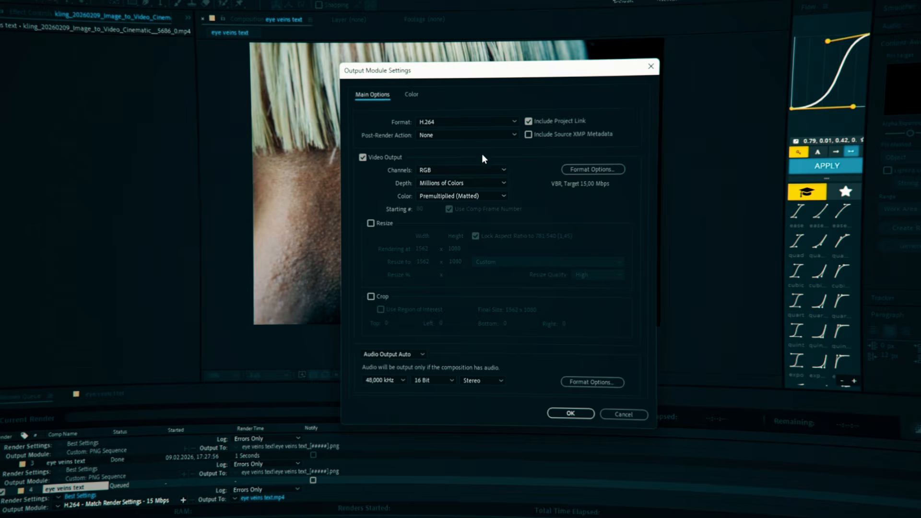
left_click(482, 116)
left_click(450, 222)
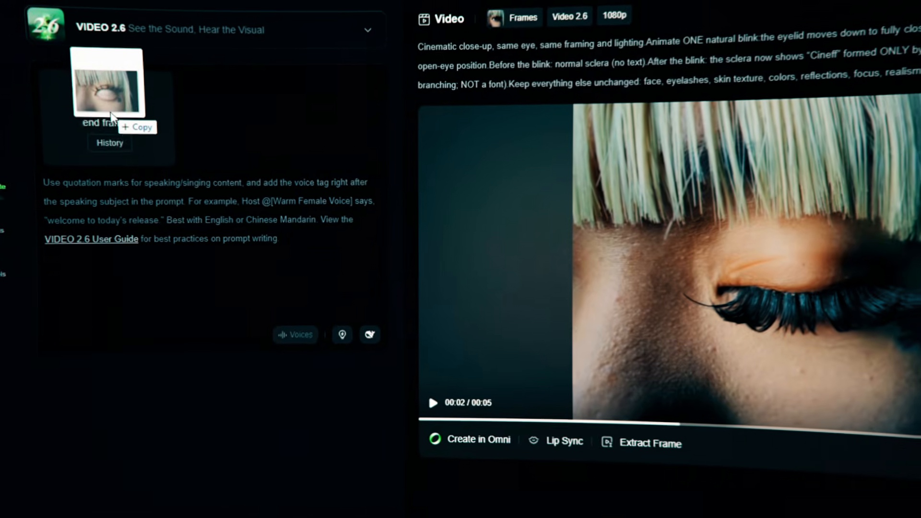
Step: Switch to Kling AI and add the exported white-eye frame as the start frame of a new video
left_click_drag(111, 116, 111, 137)
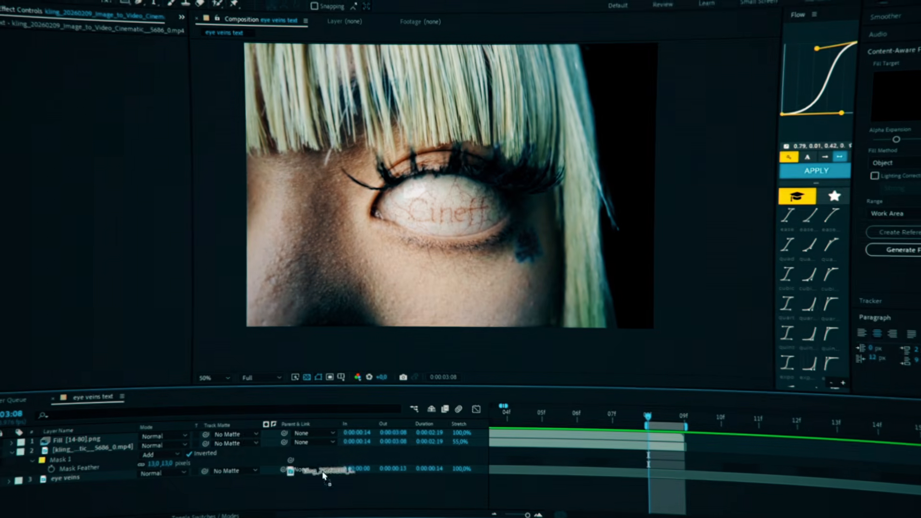
Step: Add the second Kling clip as the top layer, start it at 0:00:03:09 after the first clip, and preview the composition
left_click_drag(309, 473, 618, 467)
scroll(622, 472, "down", 6)
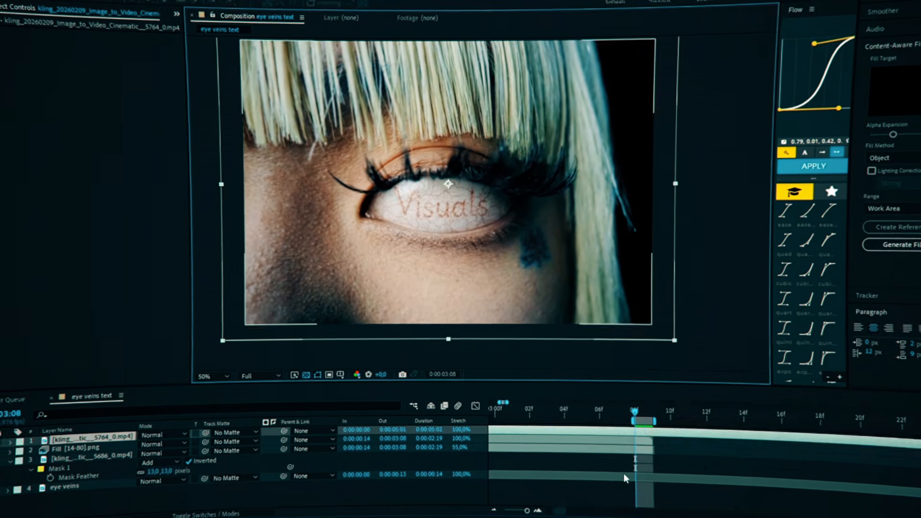
left_click_drag(506, 429, 560, 436)
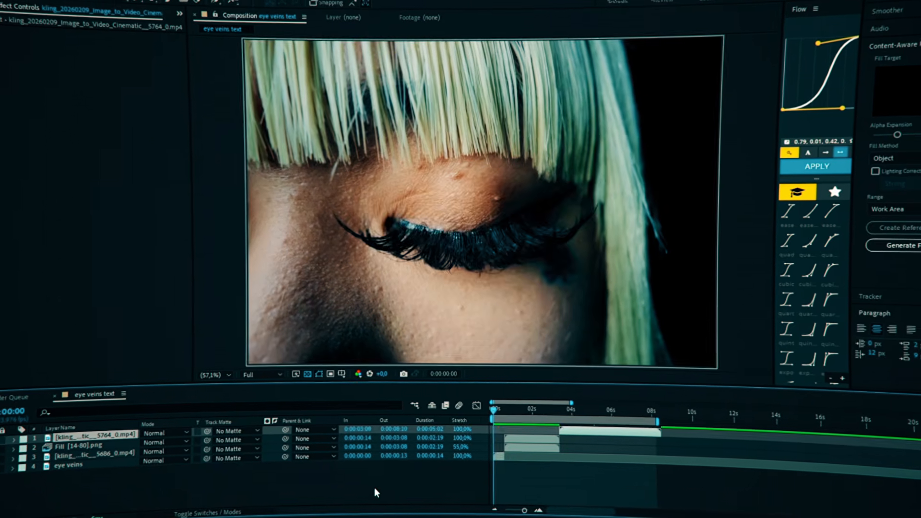
left_click(383, 492)
key("space")
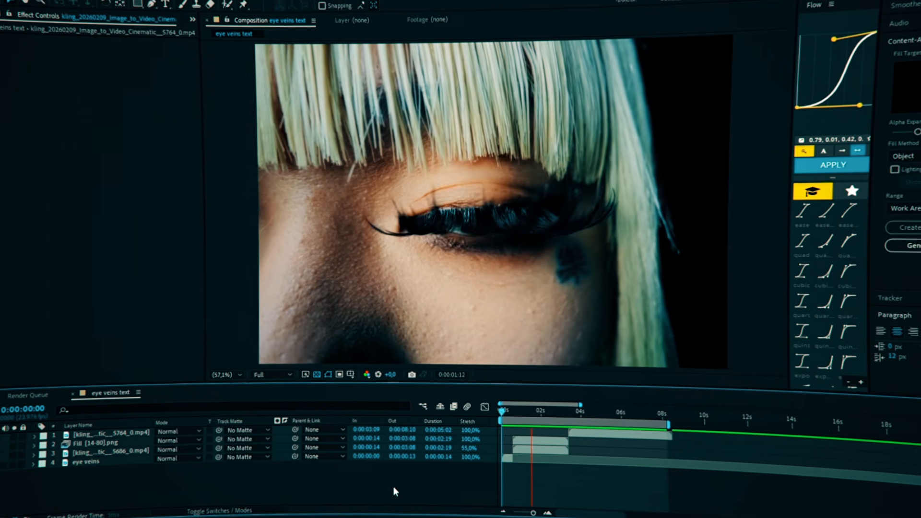